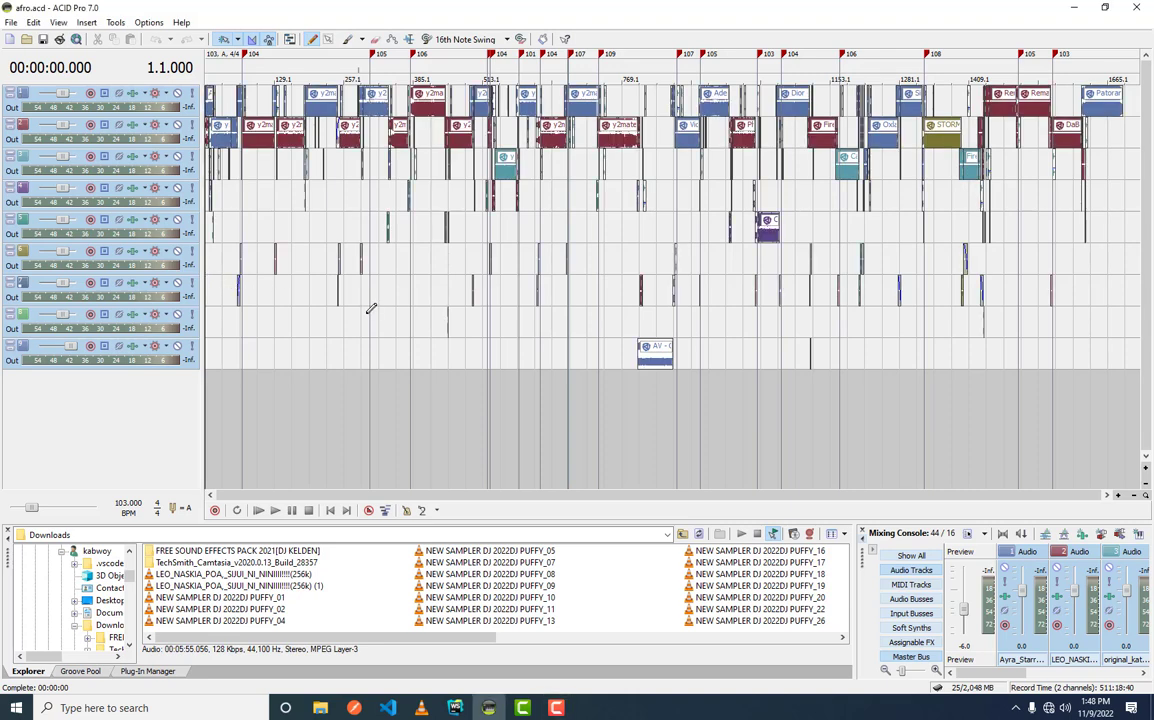
pyautogui.scroll(1, 370, 317)
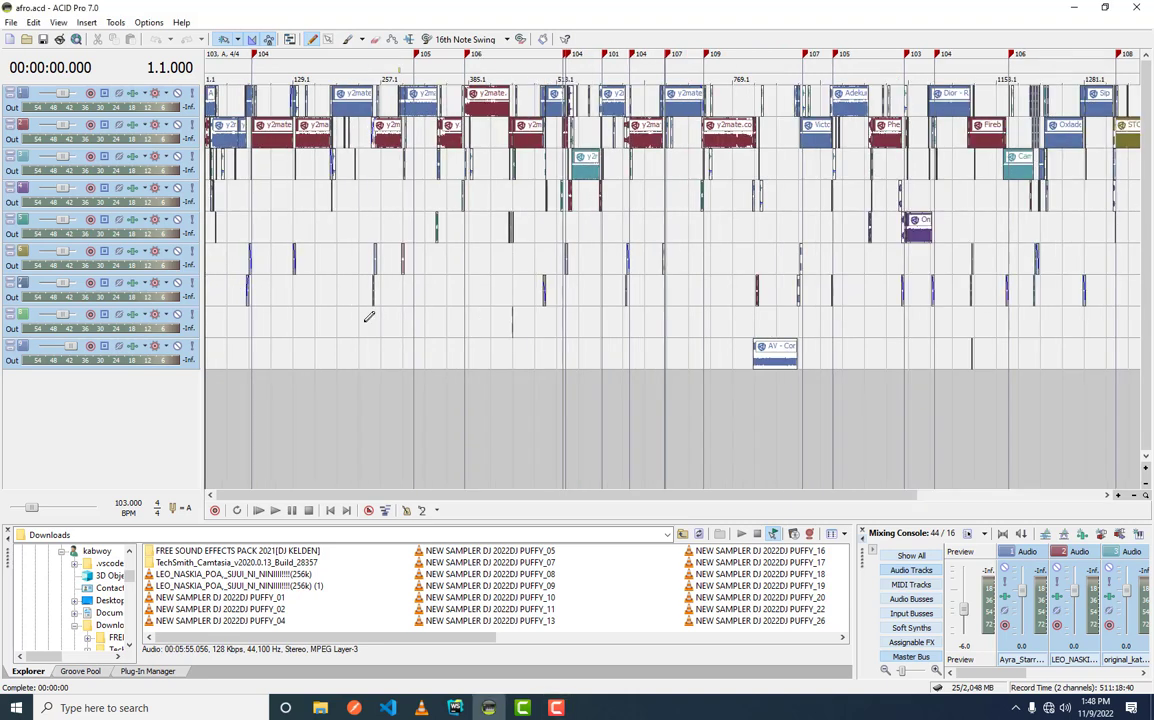
pyautogui.scroll(1, 370, 317)
pyautogui.scroll(-1, 368, 317)
pyautogui.scroll(-1, 364, 322)
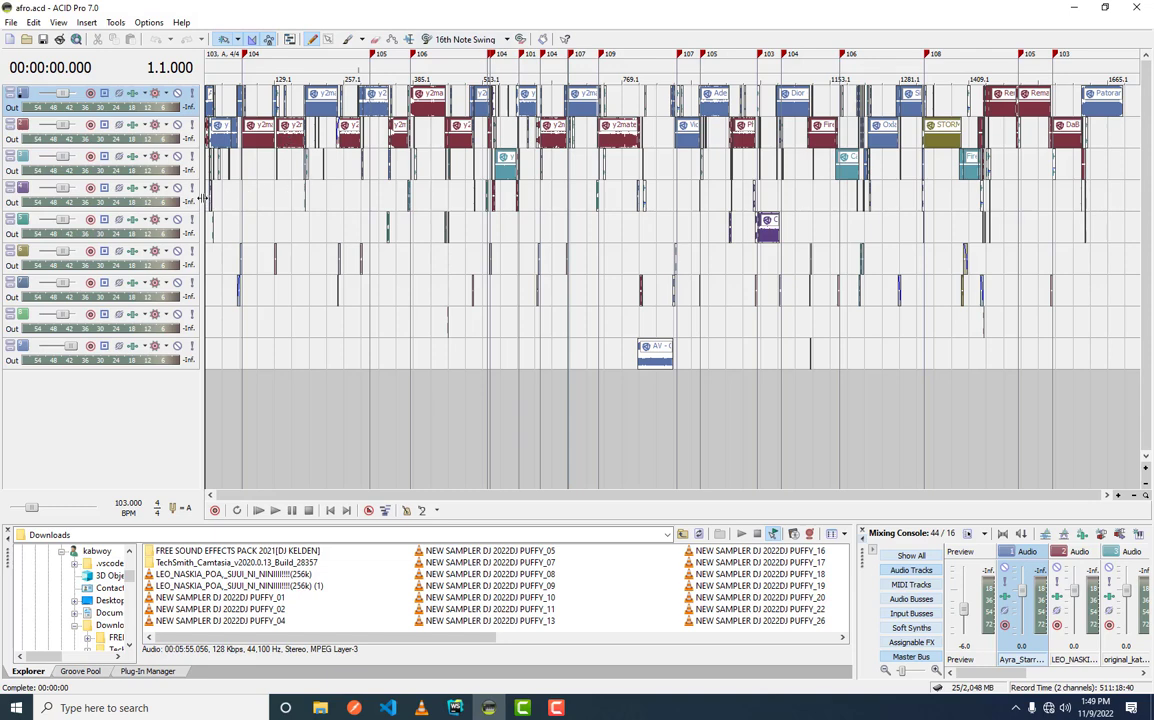
pyautogui.click(197, 193)
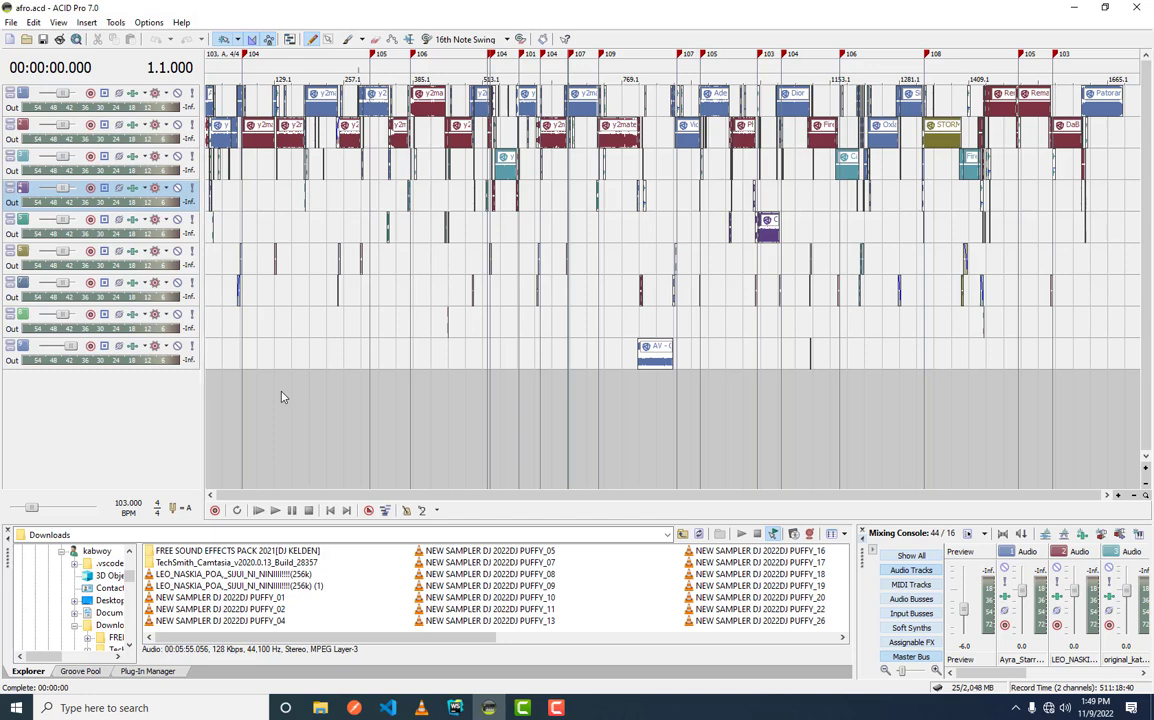
# - Create a new project with the title, artist, engineer and copyright left blank and the default comment kept
pyautogui.hotkey('ctrl', 'n')
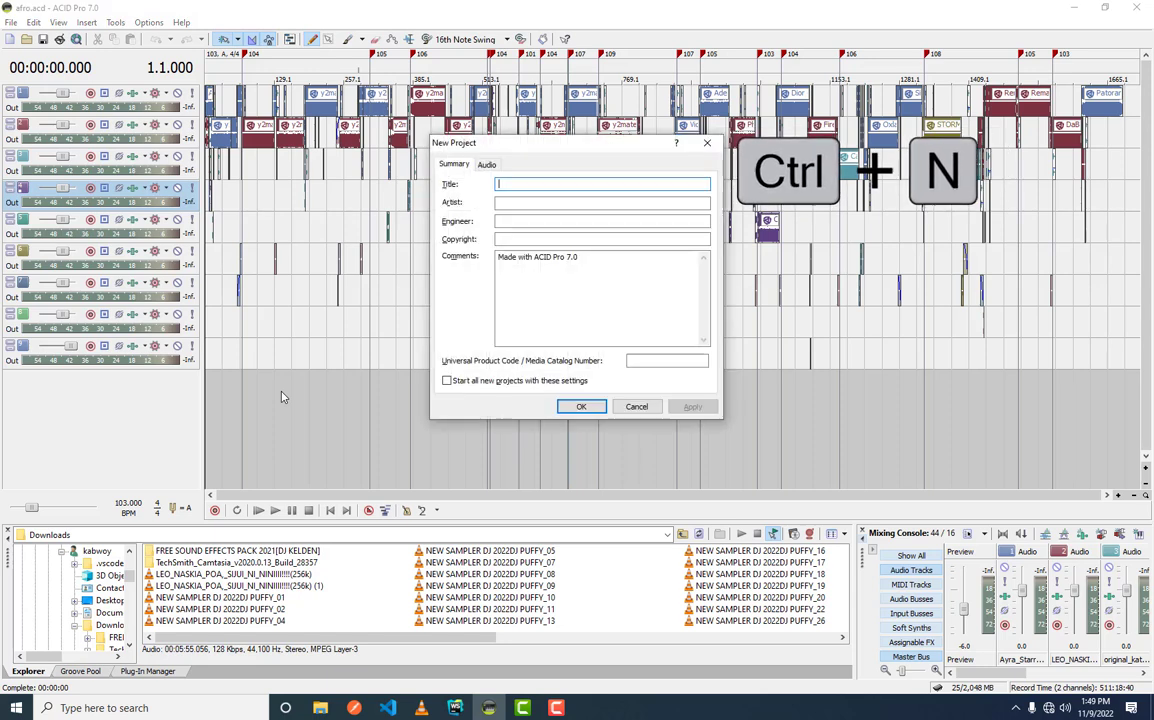
pyautogui.moveTo(555, 138); pyautogui.dragTo(622, 136)
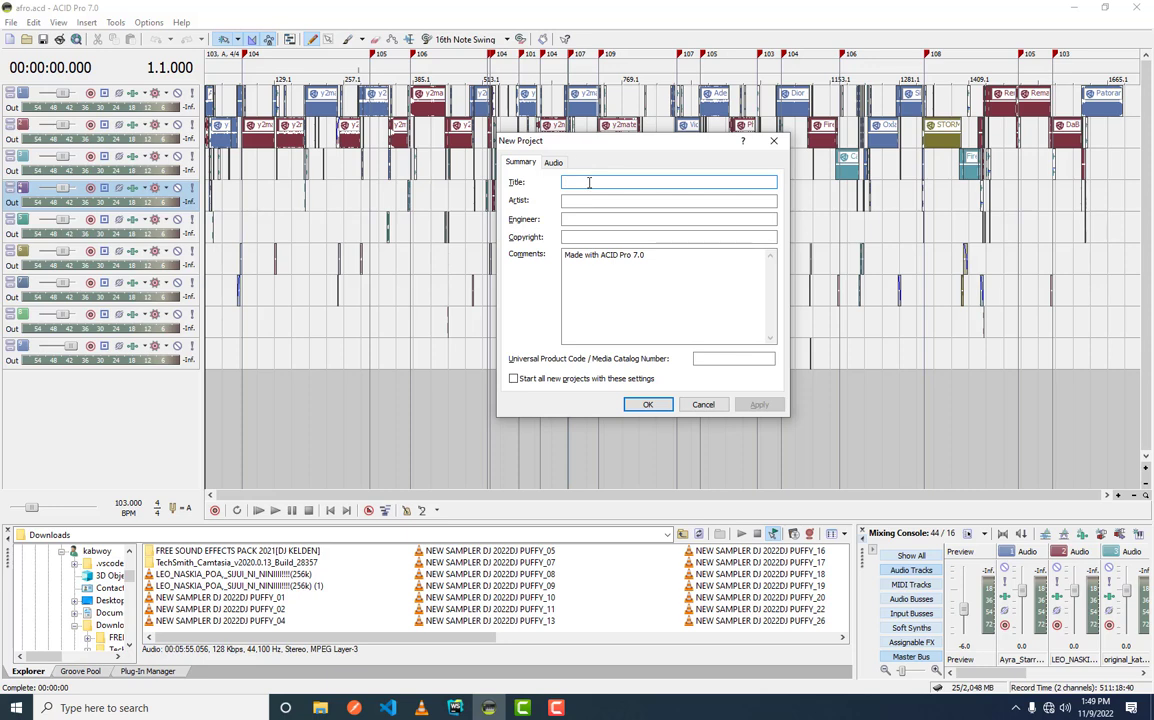
pyautogui.click(588, 200)
pyautogui.click(599, 199)
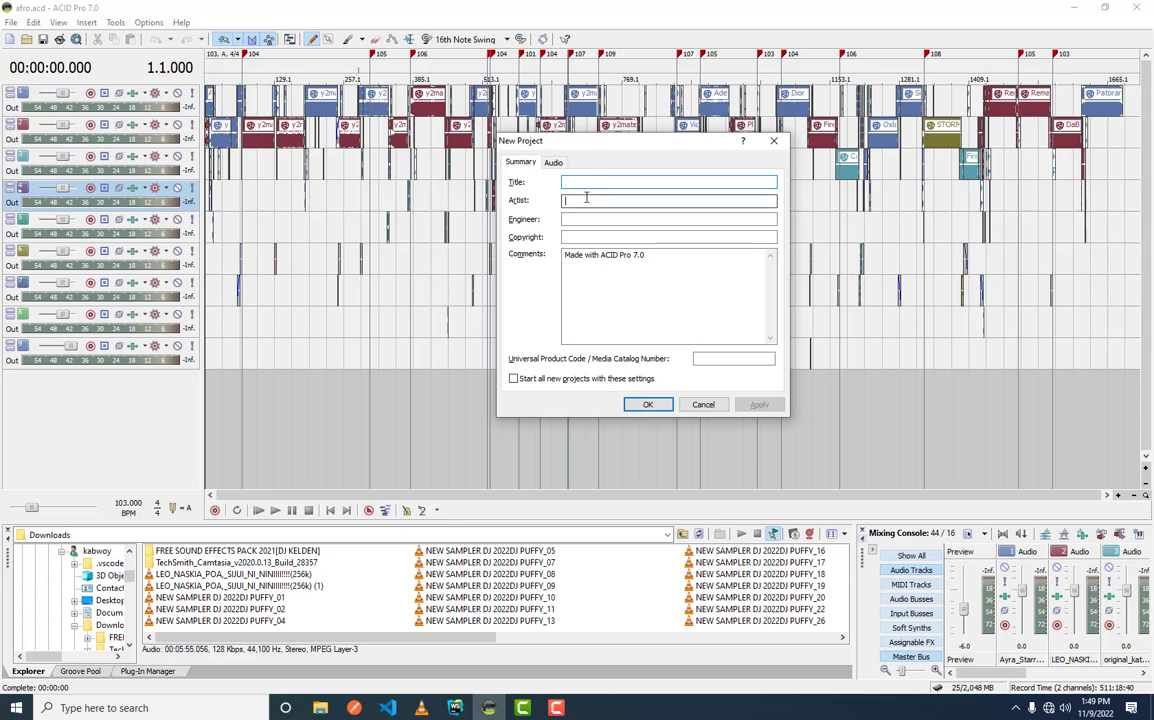
pyautogui.press('Tab')
pyautogui.press('Tab')
pyautogui.press('Tab')
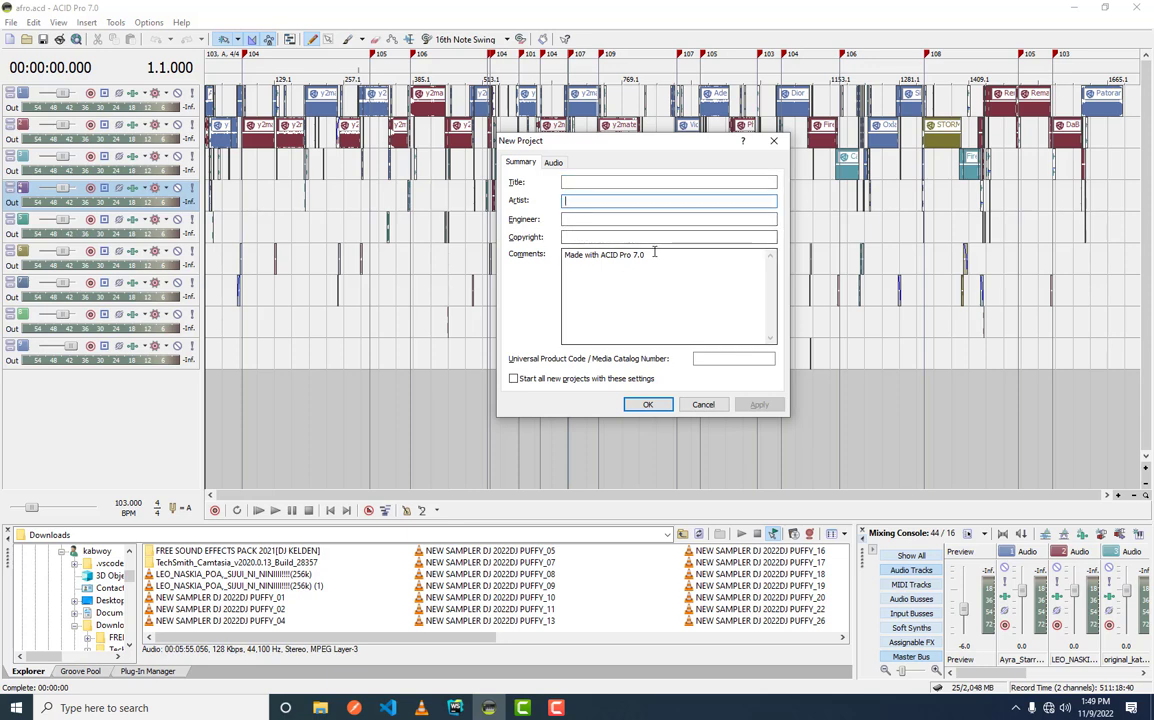
pyautogui.click(719, 272)
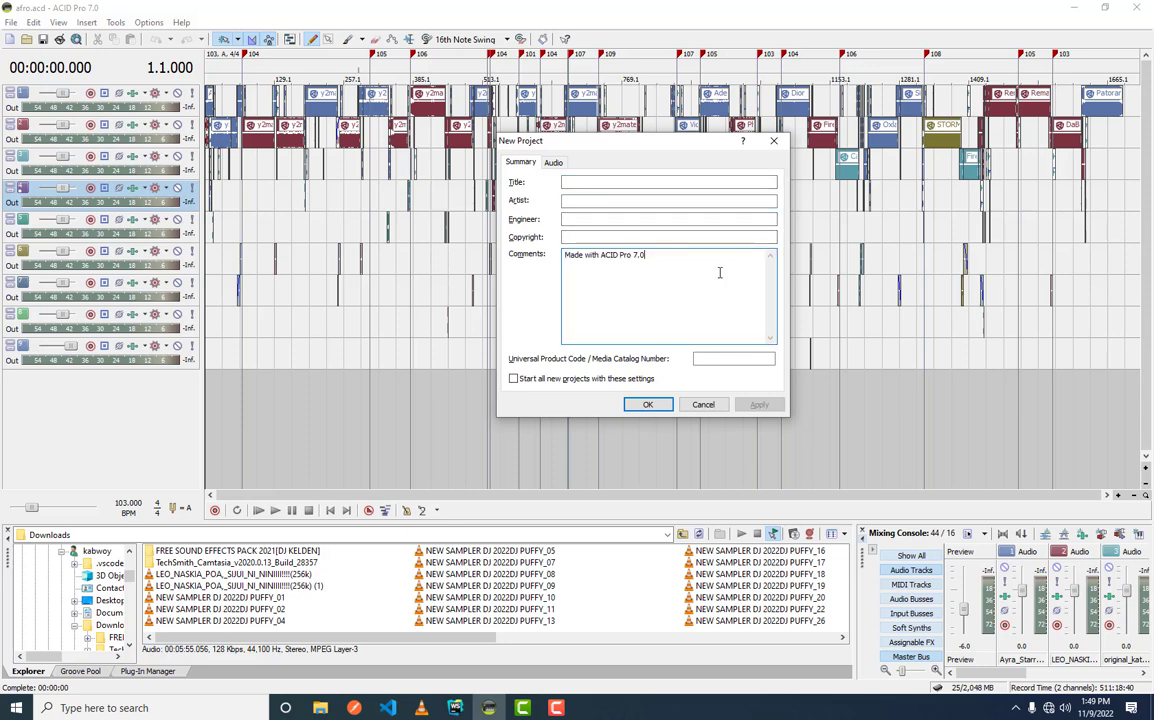
pyautogui.click(649, 406)
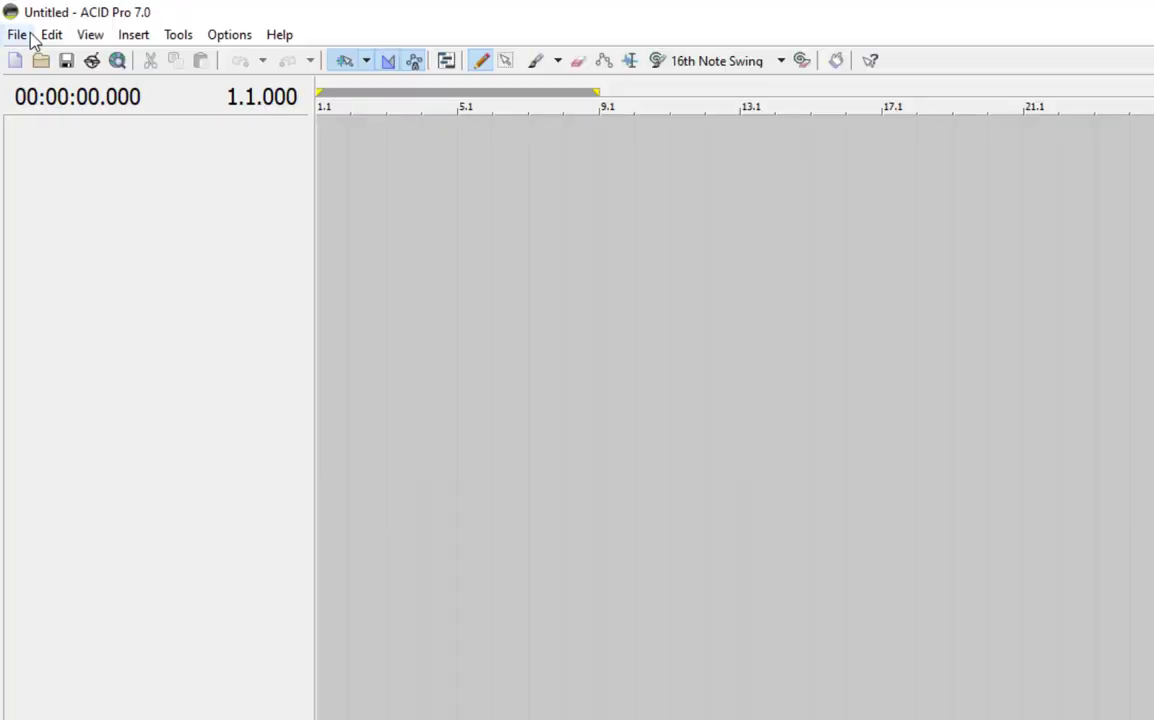
# - Review the summary fields in the project properties and close them without entering anything
pyautogui.click(11, 22)
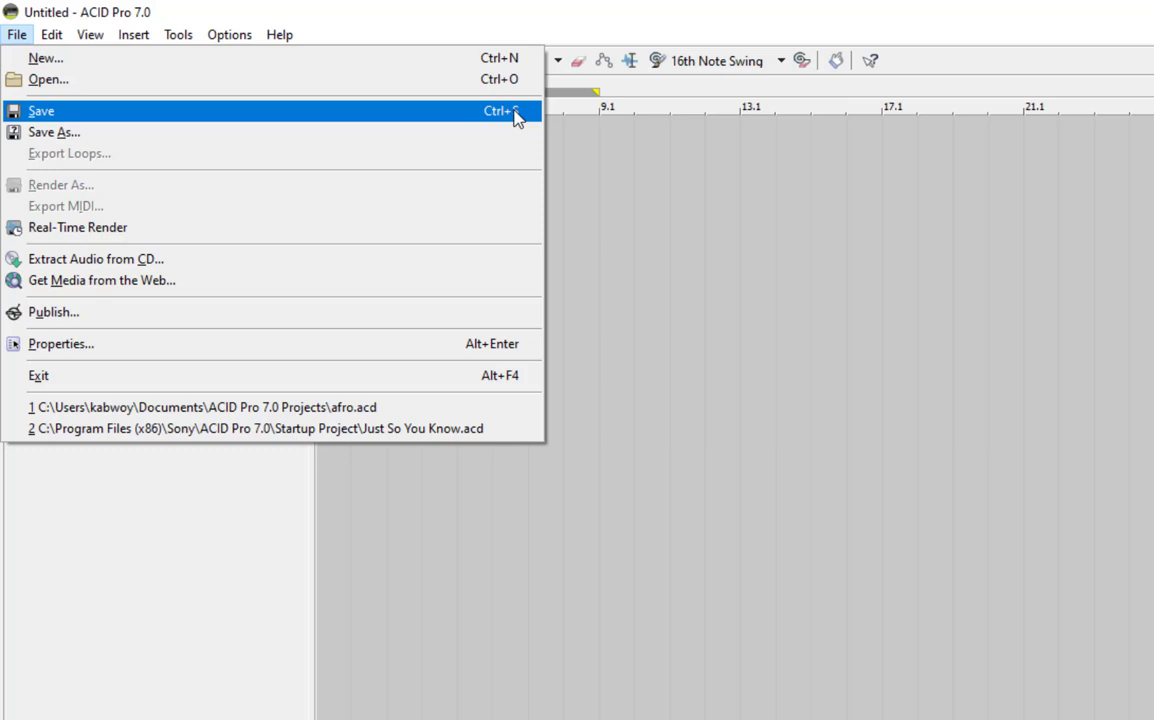
pyautogui.hotkey('ctrl', 's')
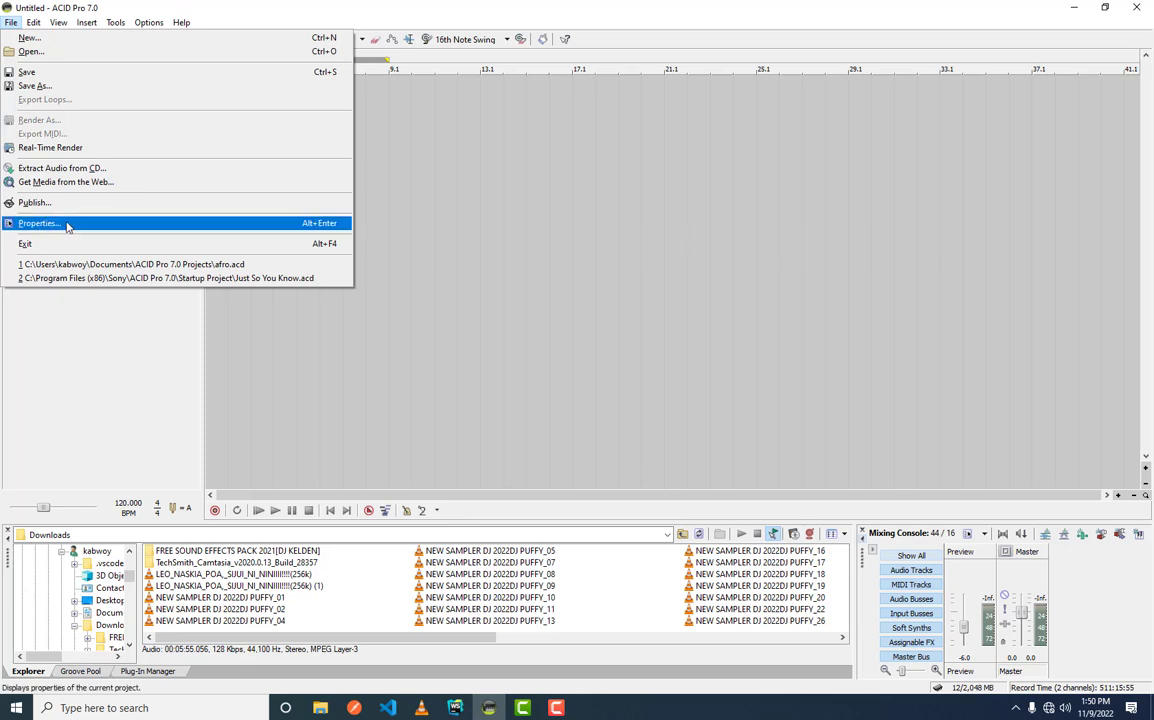
pyautogui.click(67, 227)
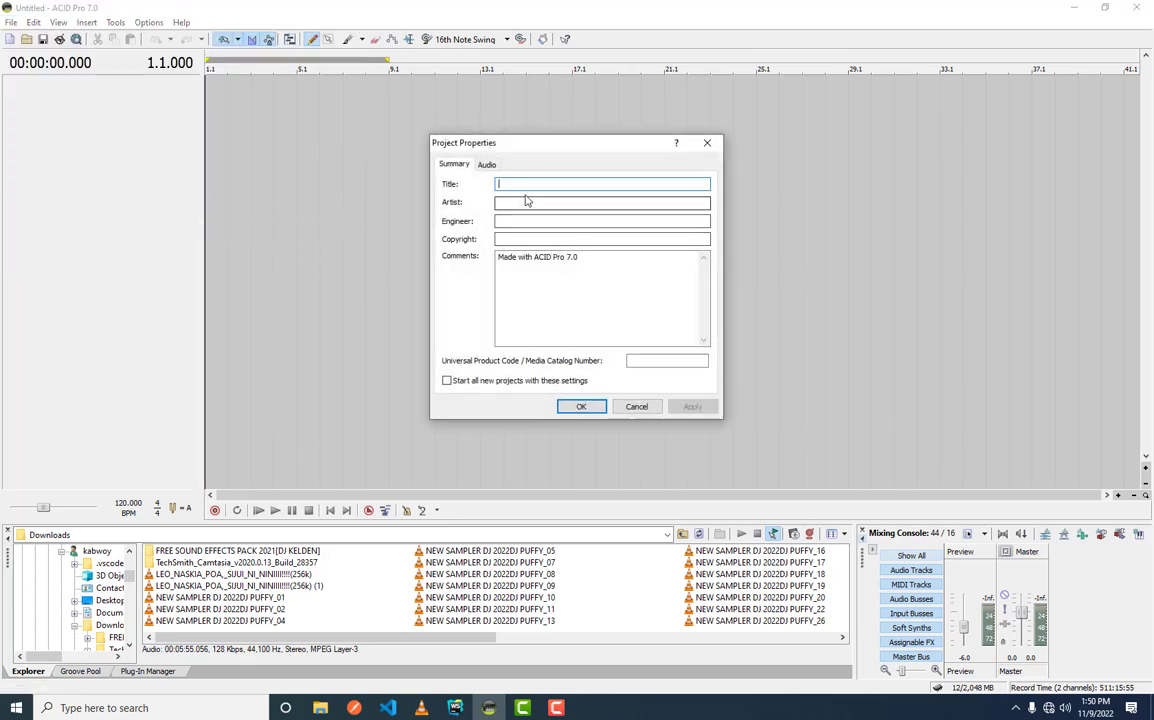
pyautogui.click(507, 205)
pyautogui.click(525, 220)
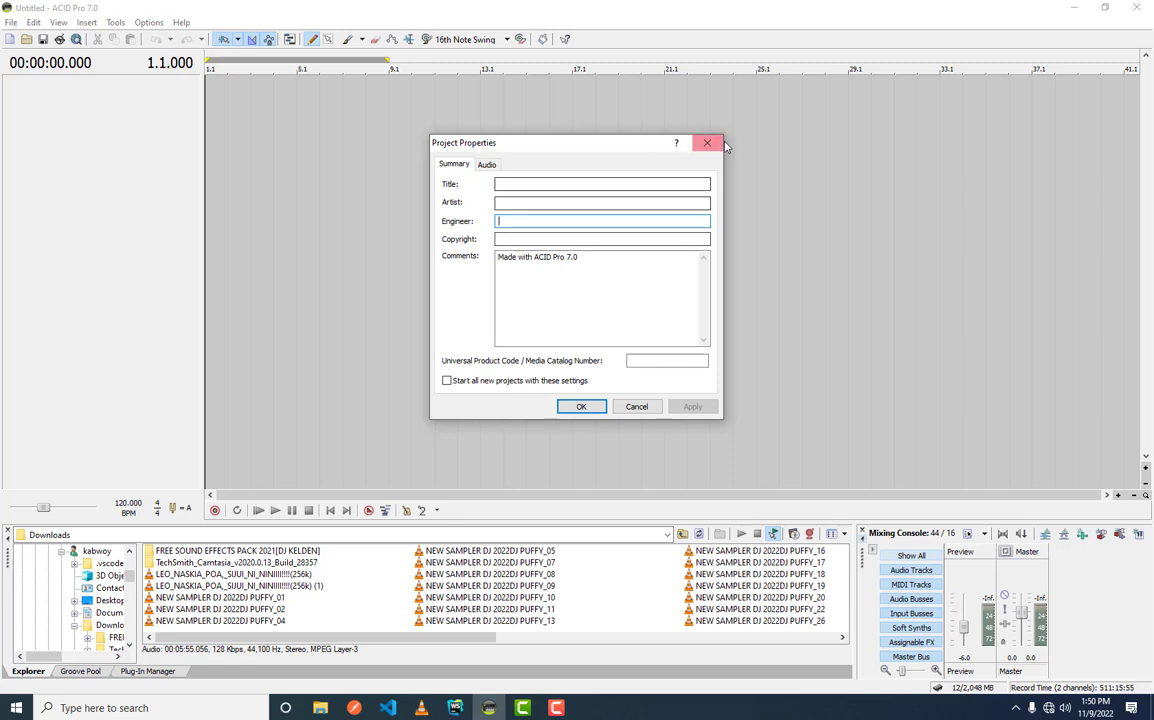
pyautogui.click(708, 143)
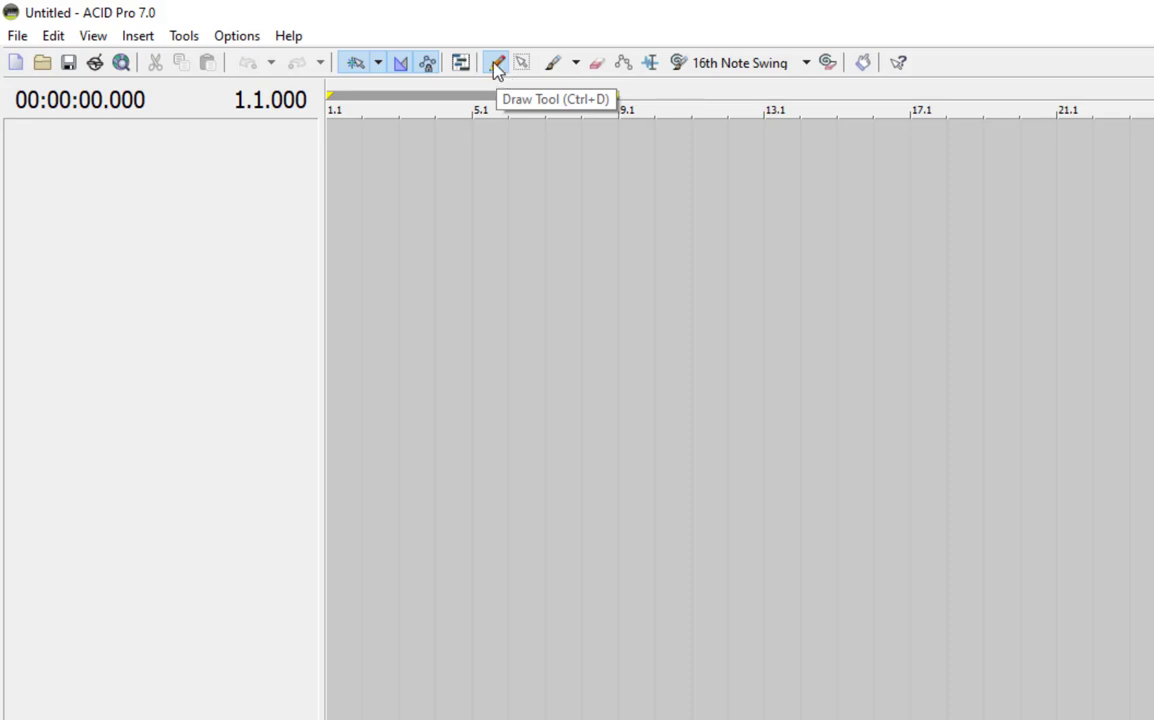
# - Activate the Draw tool and insert two empty audio tracks into the project
pyautogui.click(496, 64)
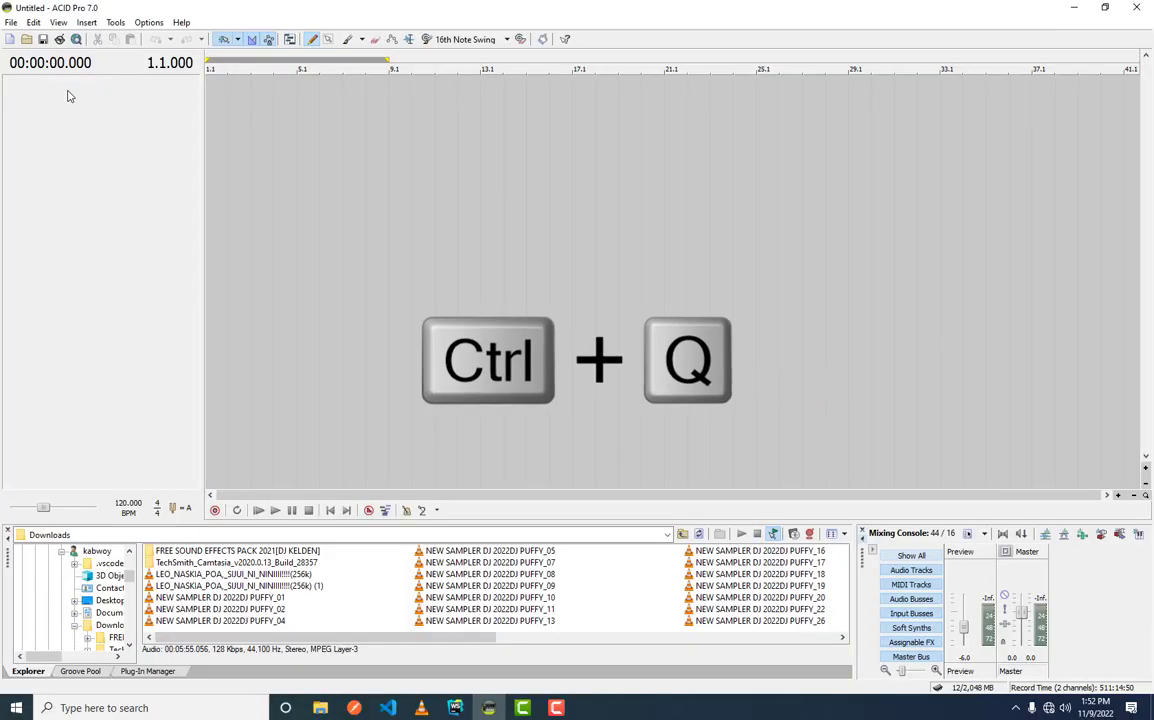
pyautogui.hotkey('ctrl', 'q')
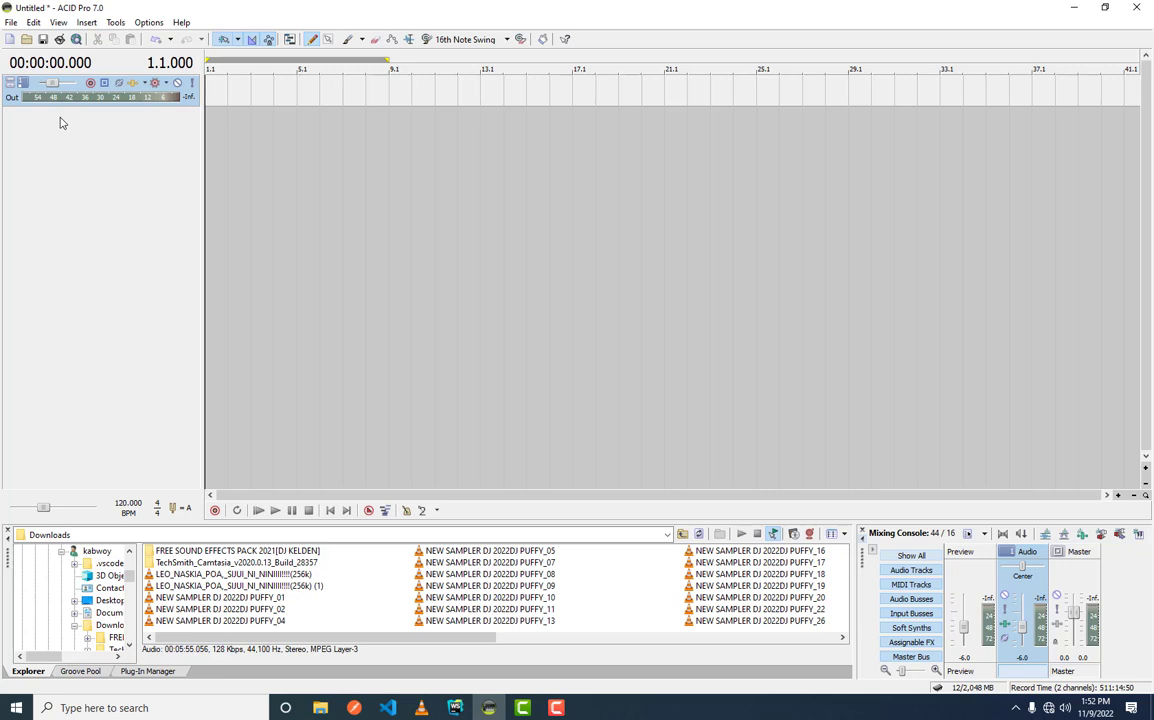
pyautogui.hotkey('ctrl', 'q')
# - Try the mute control on the first audio track by muting and unmuting it
pyautogui.click(27, 84)
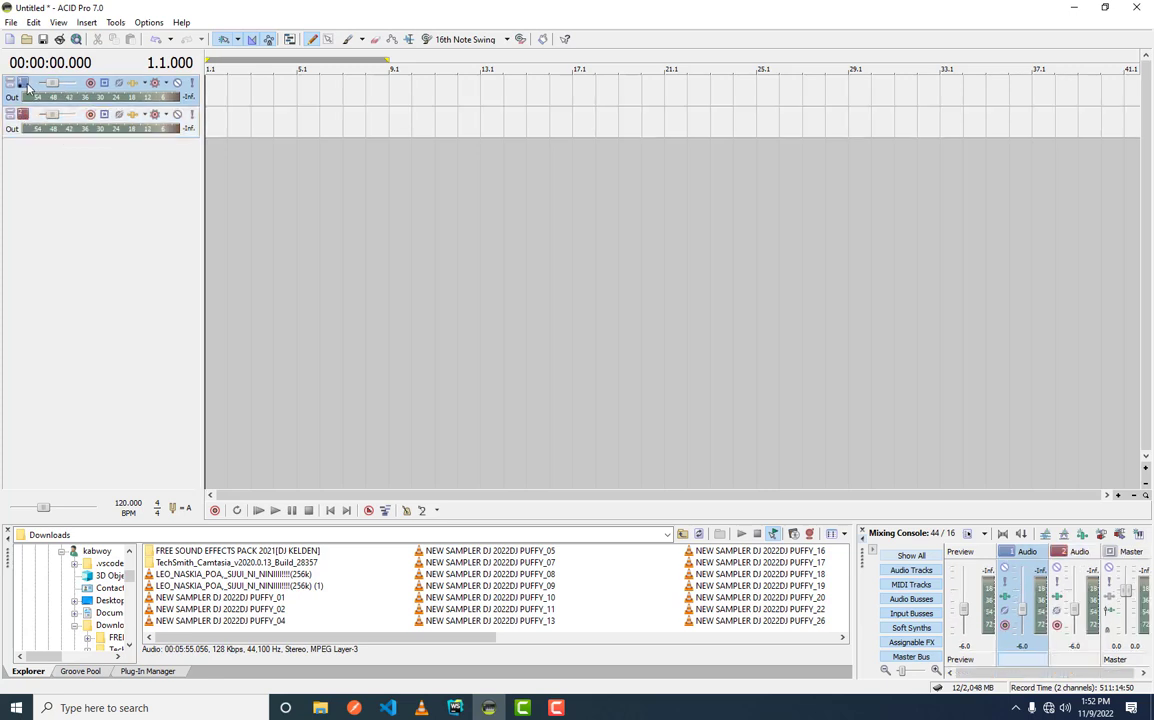
pyautogui.moveTo(57, 84)
pyautogui.click(176, 84)
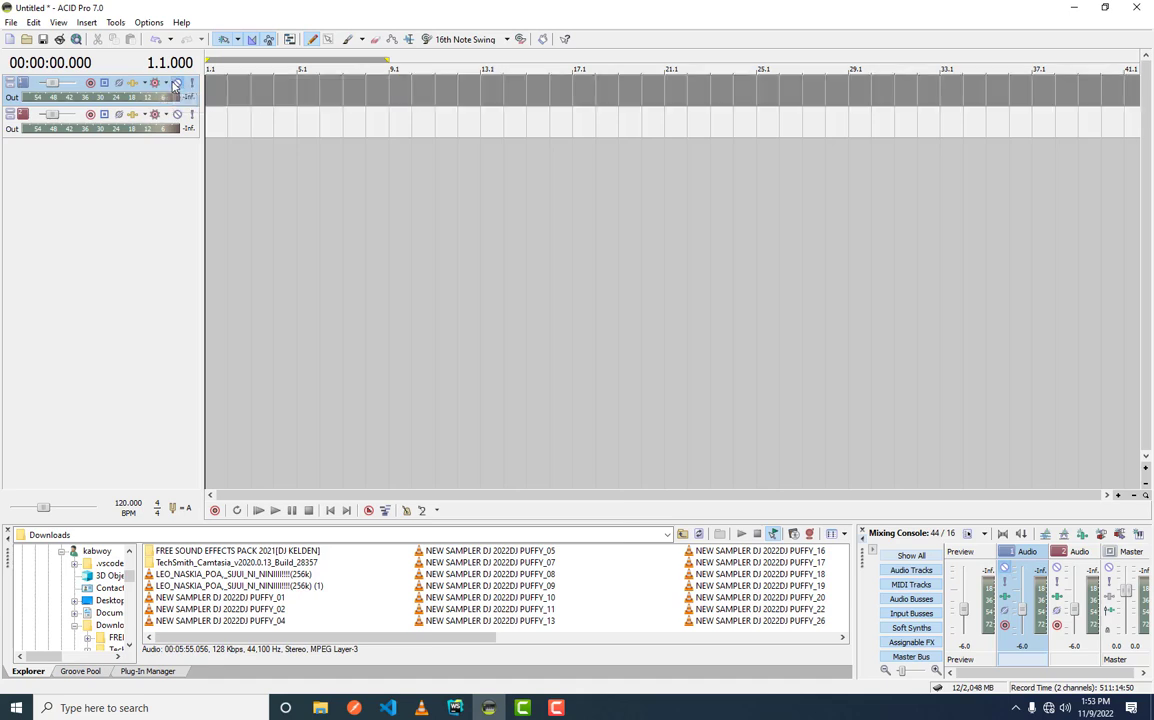
pyautogui.click(177, 84)
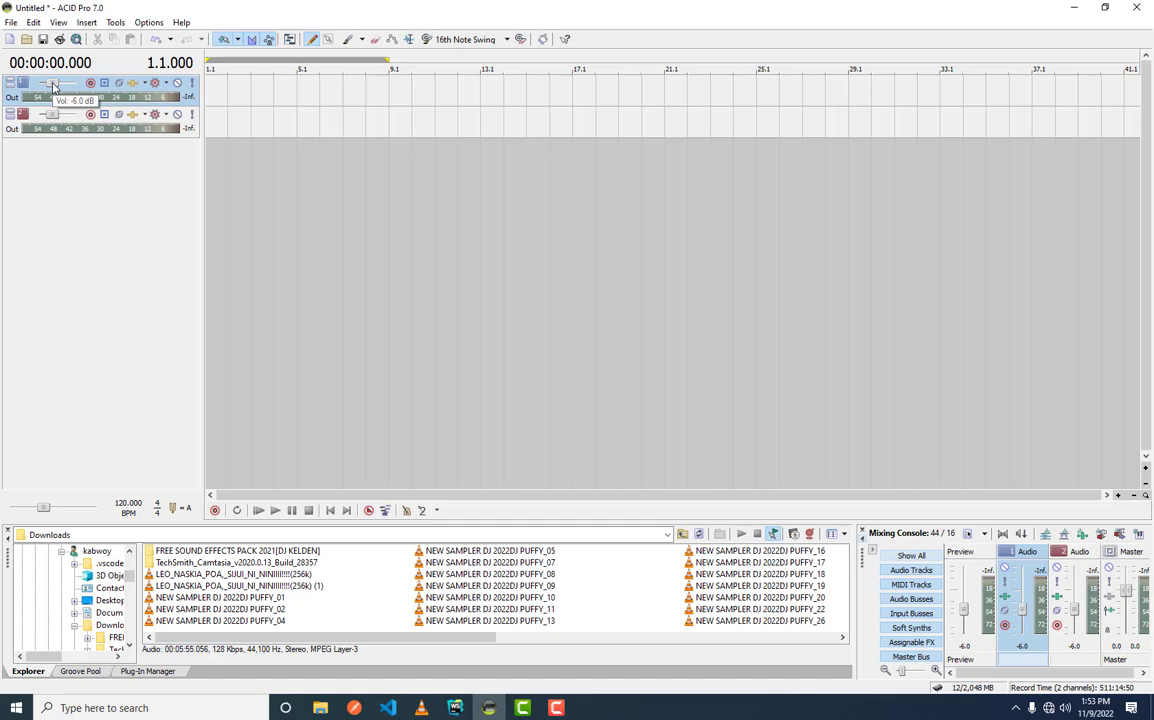
# - Reset the volume of both audio tracks to 0.0 dB
pyautogui.doubleClick(53, 84)
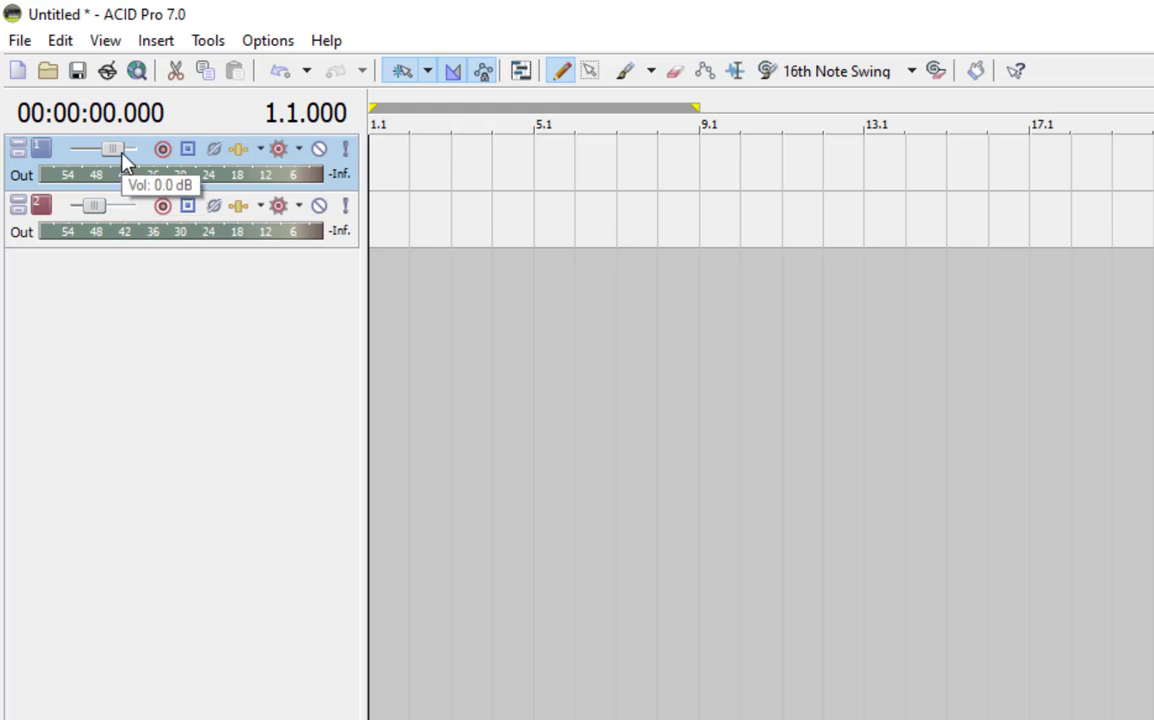
pyautogui.doubleClick(97, 212)
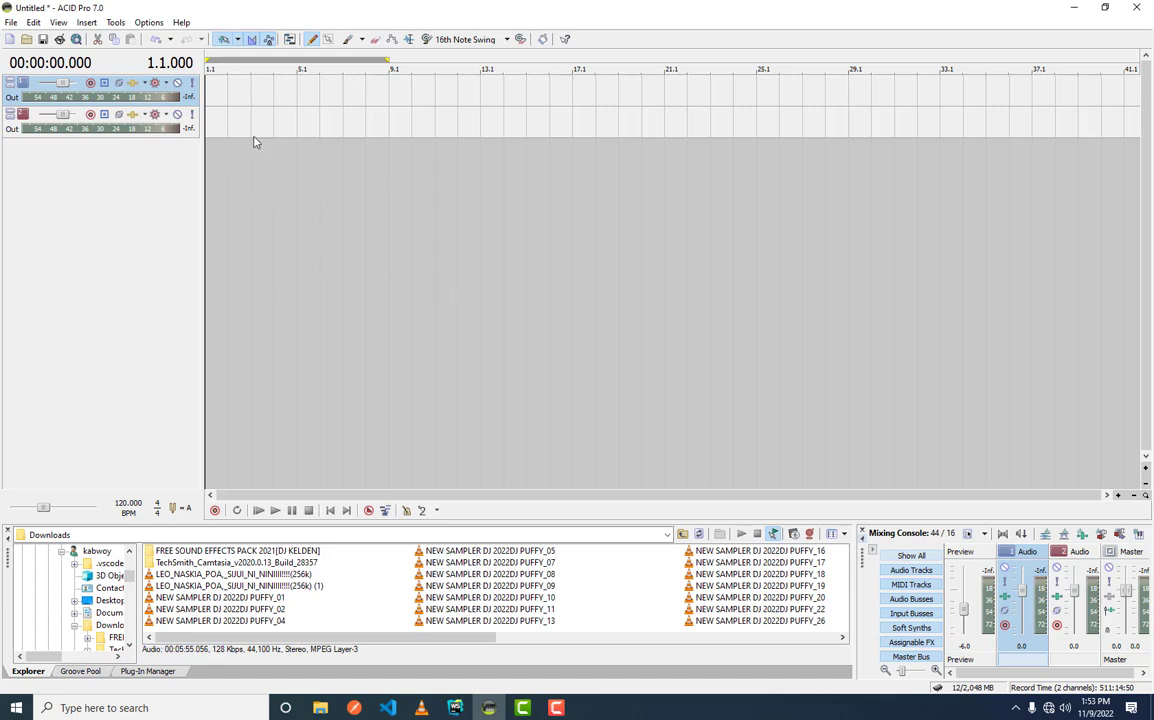
# - Import the first Adekunle_Gold audio file from the desktop's afro folder onto the first track, starting at measure 2.1
pyautogui.click(1068, 7)
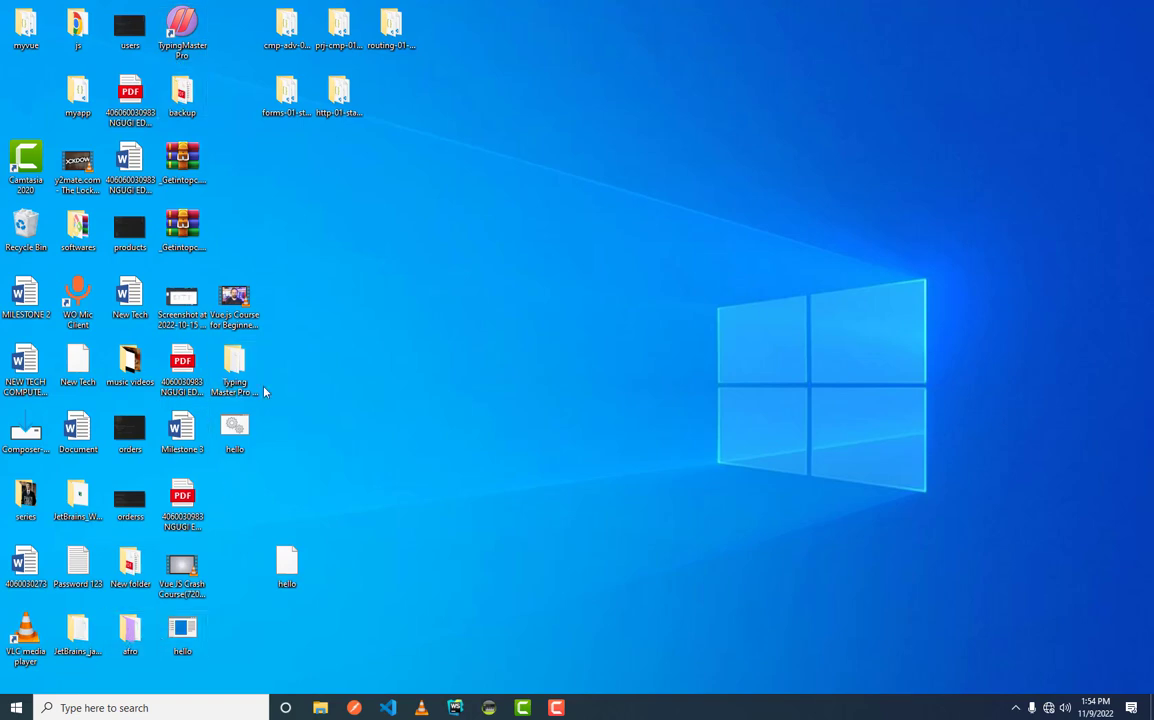
pyautogui.doubleClick(130, 630)
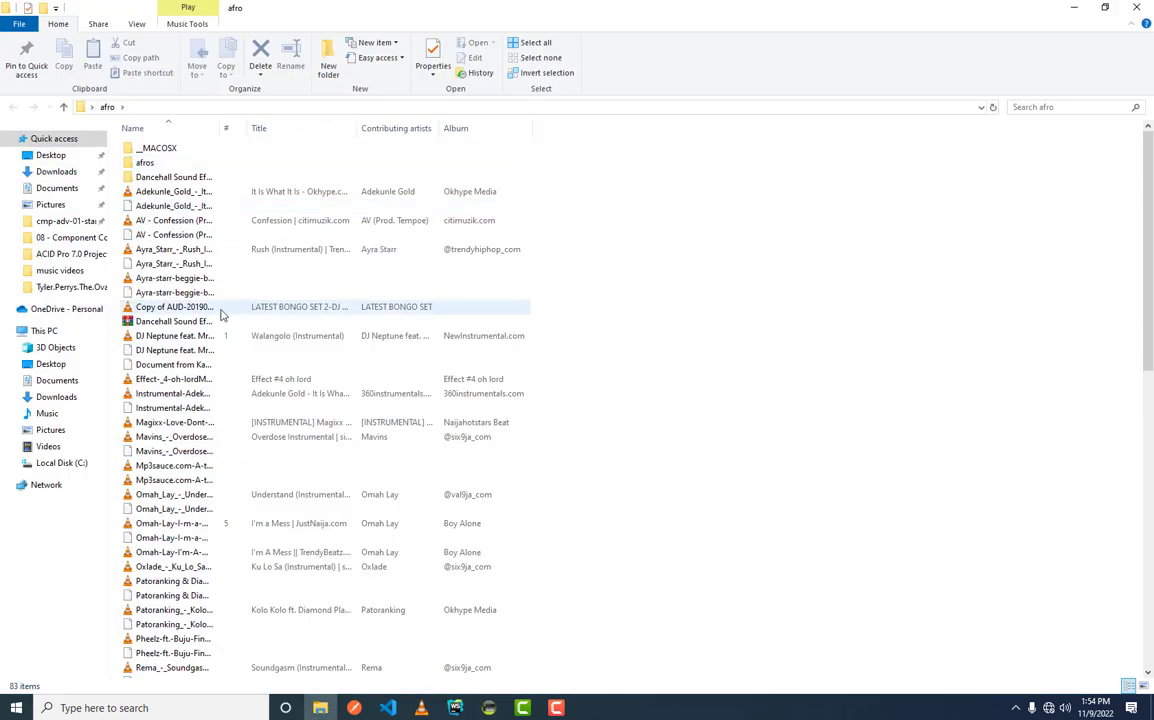
pyautogui.click(171, 191)
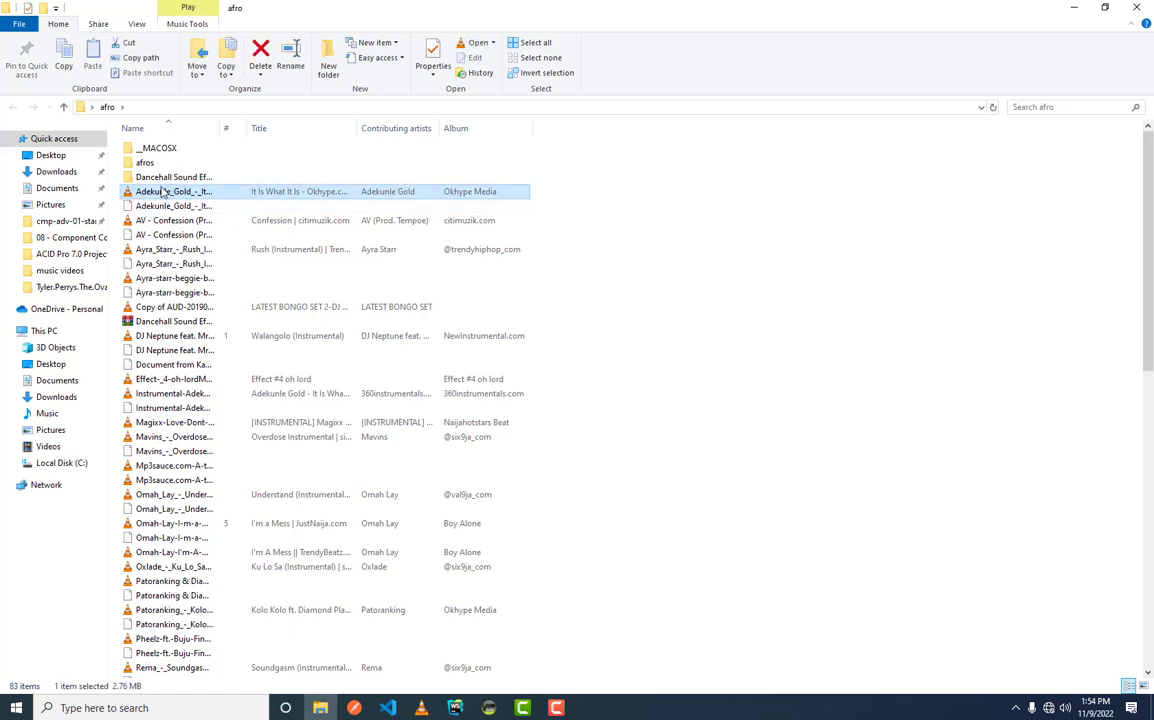
pyautogui.moveTo(185, 201); pyautogui.dragTo(227, 93)
# - Examine the imported clip's waveform up close and at full length, checking its start and several points along the timeline
pyautogui.click(233, 130)
pyautogui.scroll(5, 233, 130)
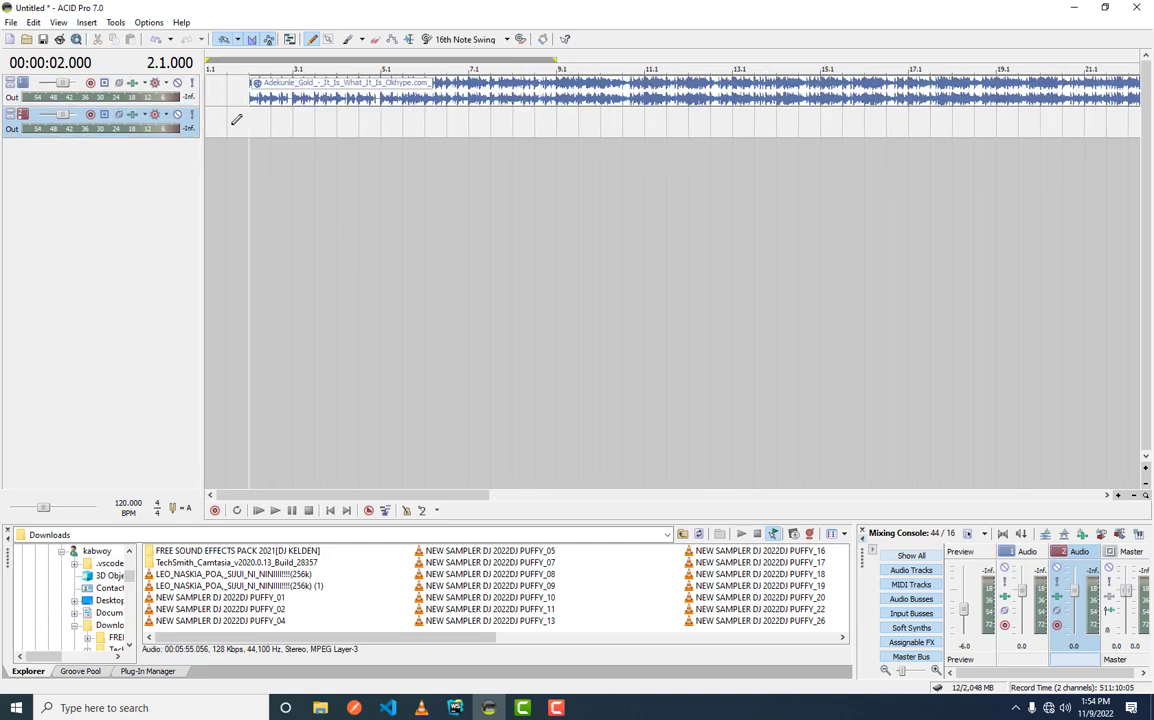
pyautogui.scroll(-5, 233, 130)
pyautogui.click(536, 84)
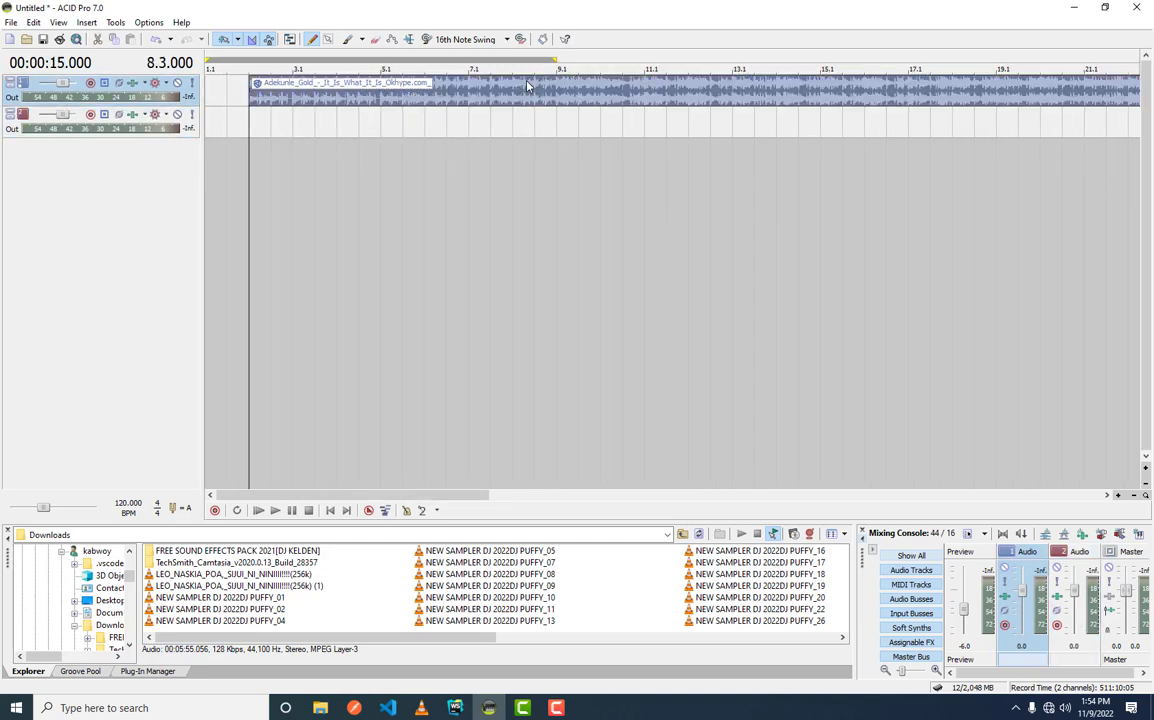
pyautogui.scroll(-3, 413, 136)
pyautogui.scroll(-2, 757, 121)
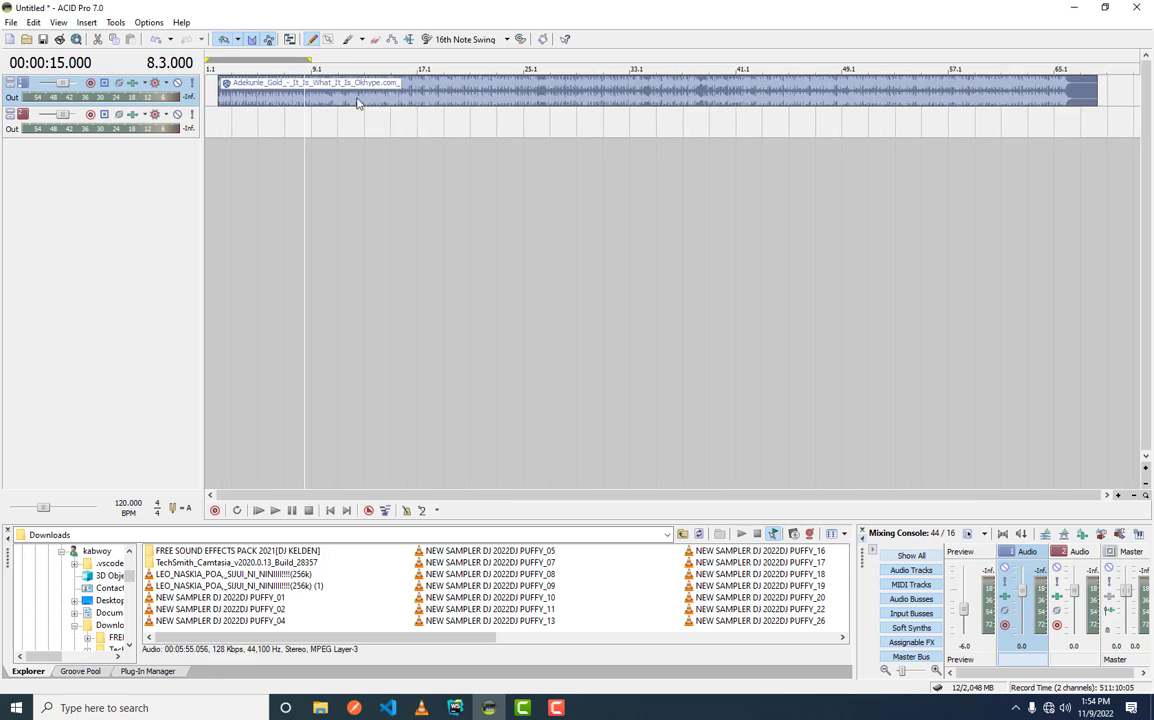
pyautogui.click(224, 100)
pyautogui.scroll(3, 224, 101)
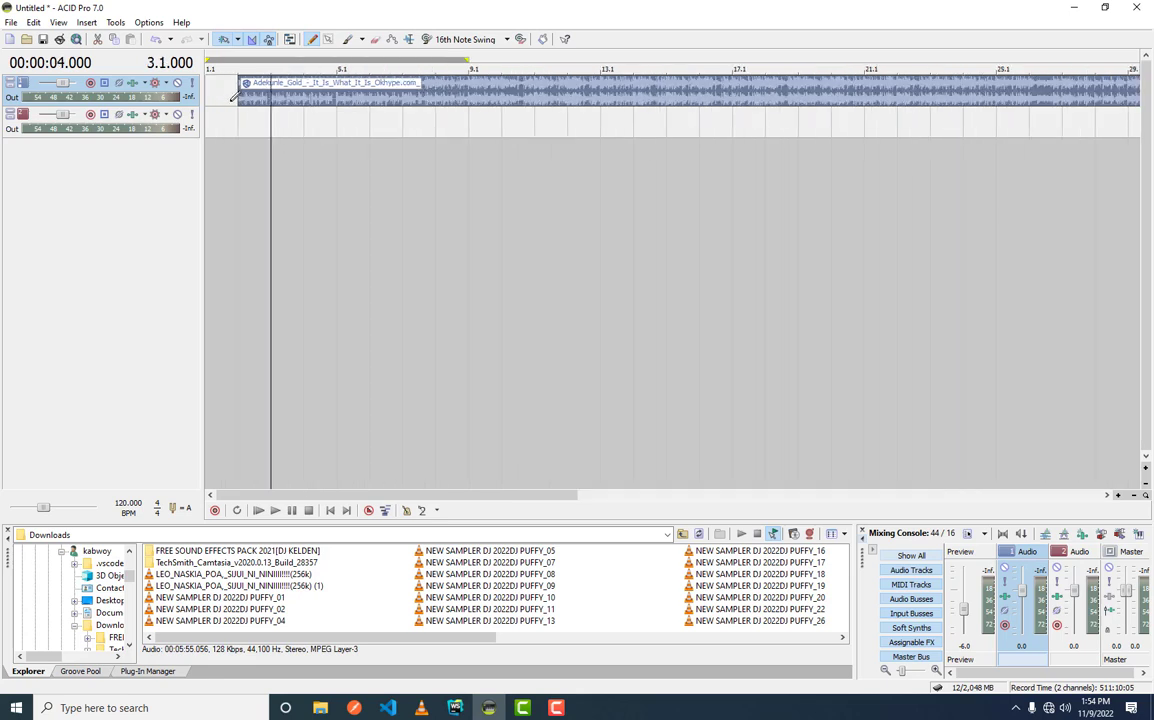
pyautogui.click(238, 102)
pyautogui.scroll(2, 248, 110)
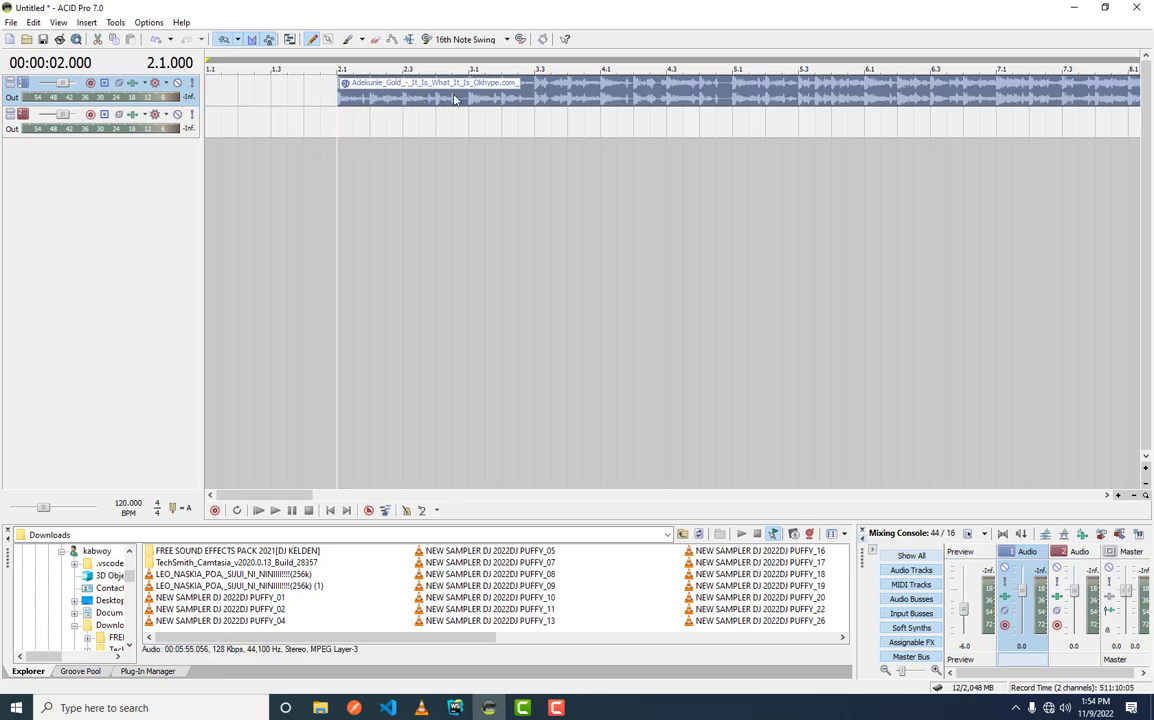
pyautogui.click(601, 108)
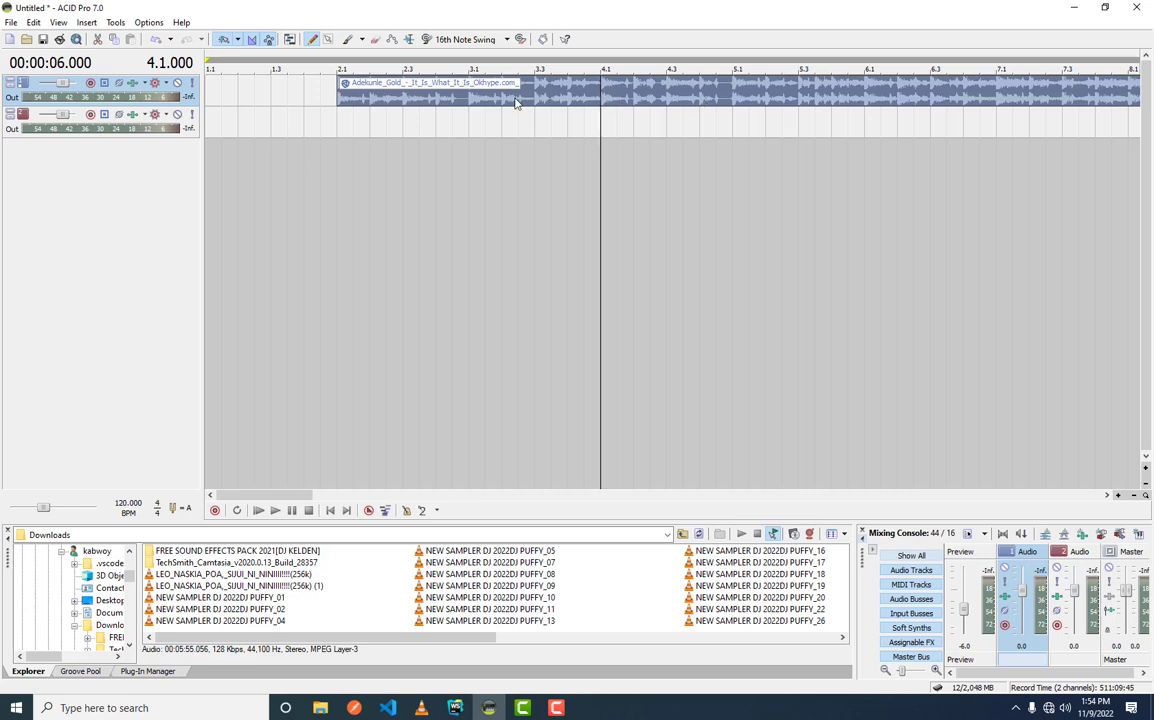
pyautogui.click(341, 100)
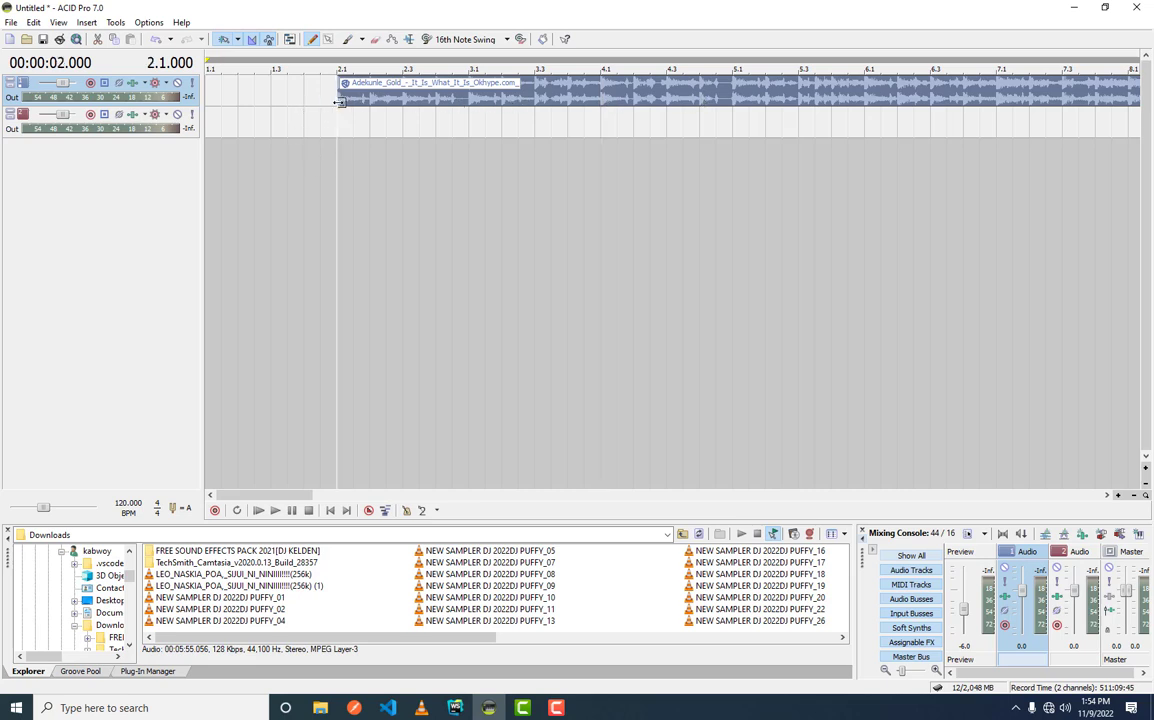
pyautogui.click(388, 101)
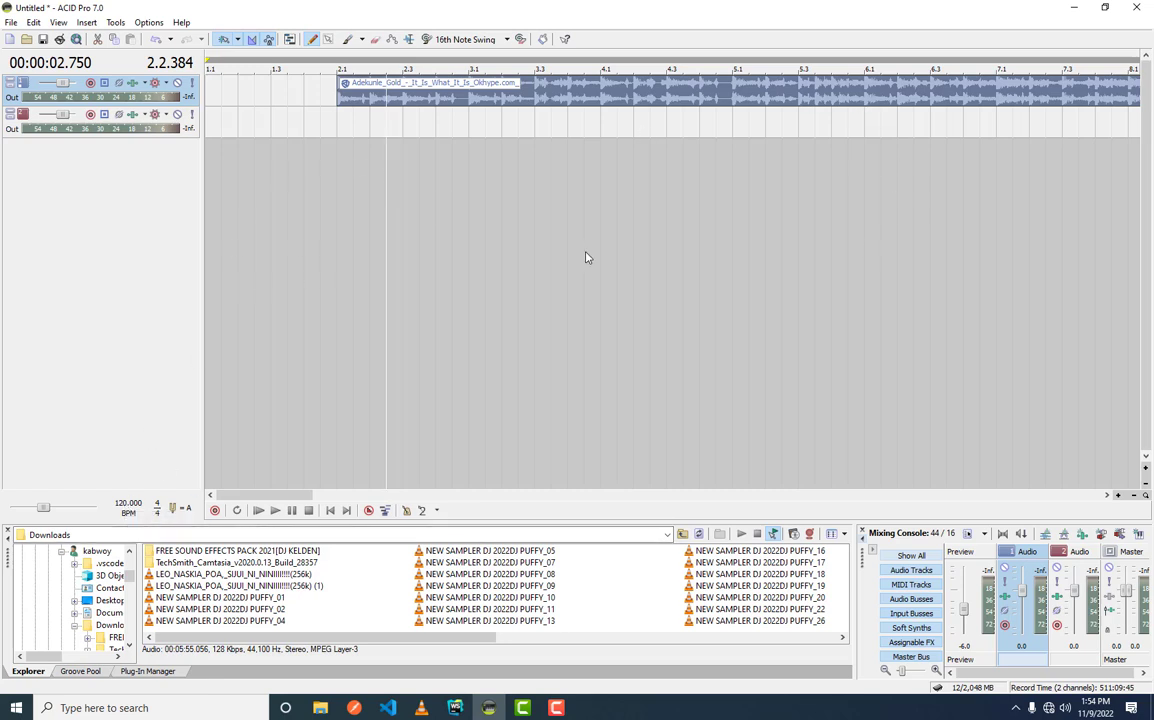
pyautogui.scroll(-4, 600, 250)
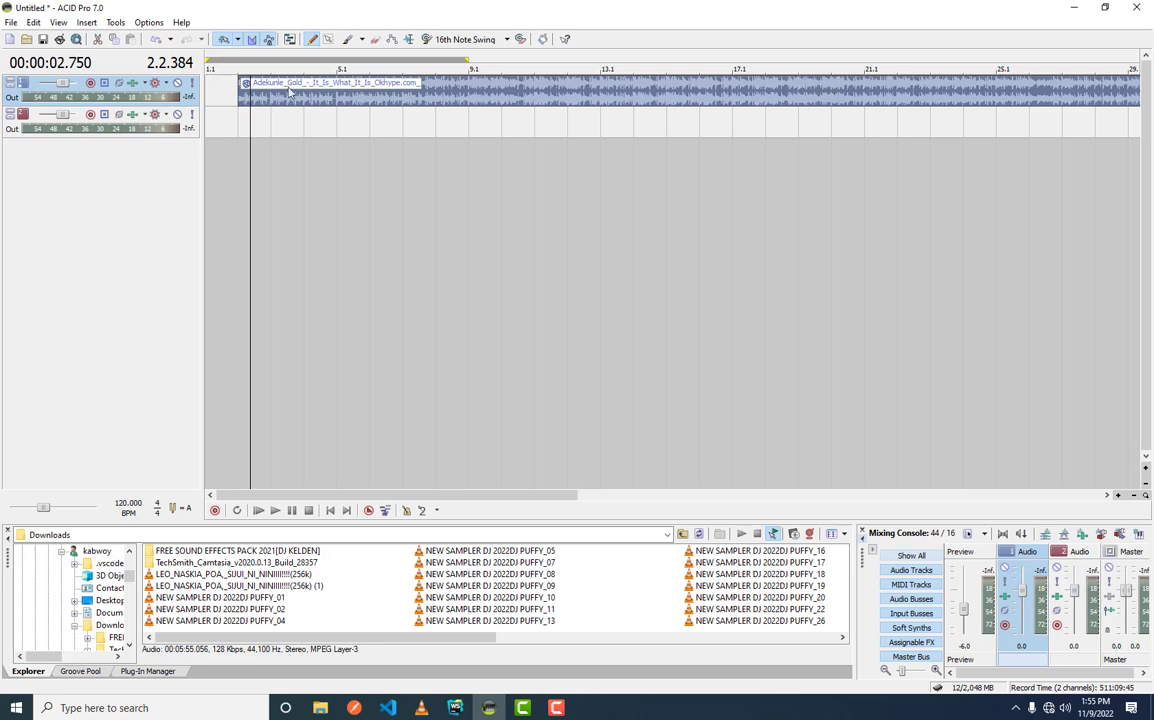
pyautogui.scroll(-3, 455, 92)
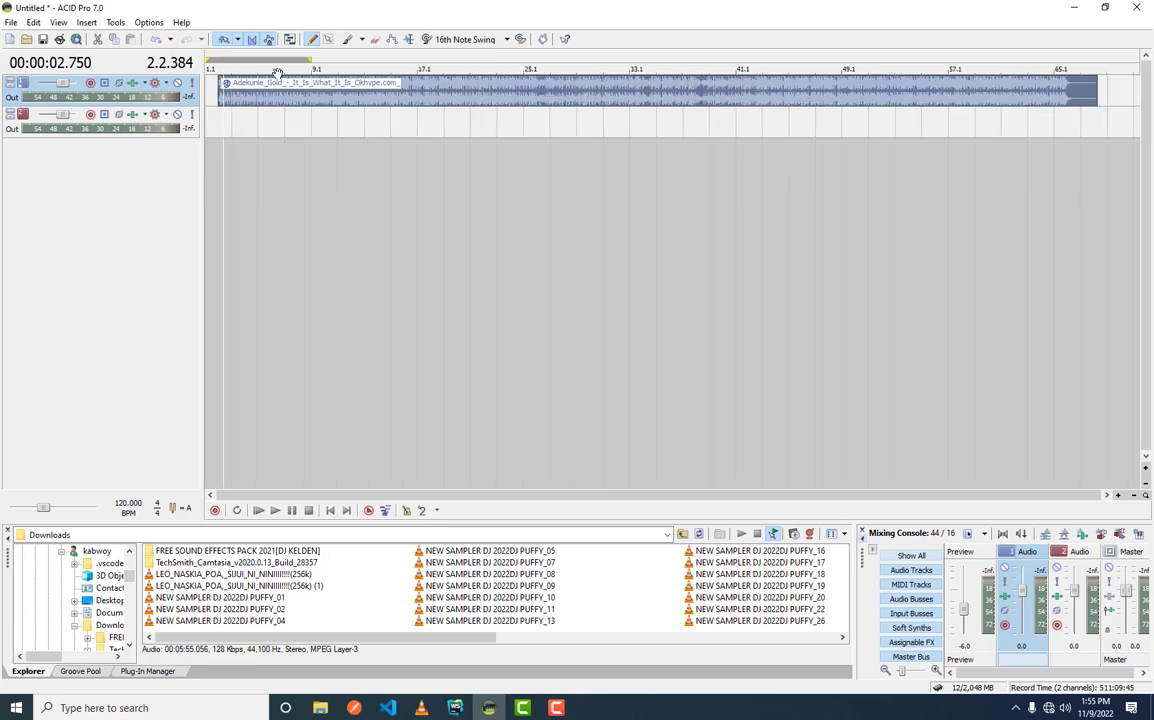
pyautogui.click(214, 110)
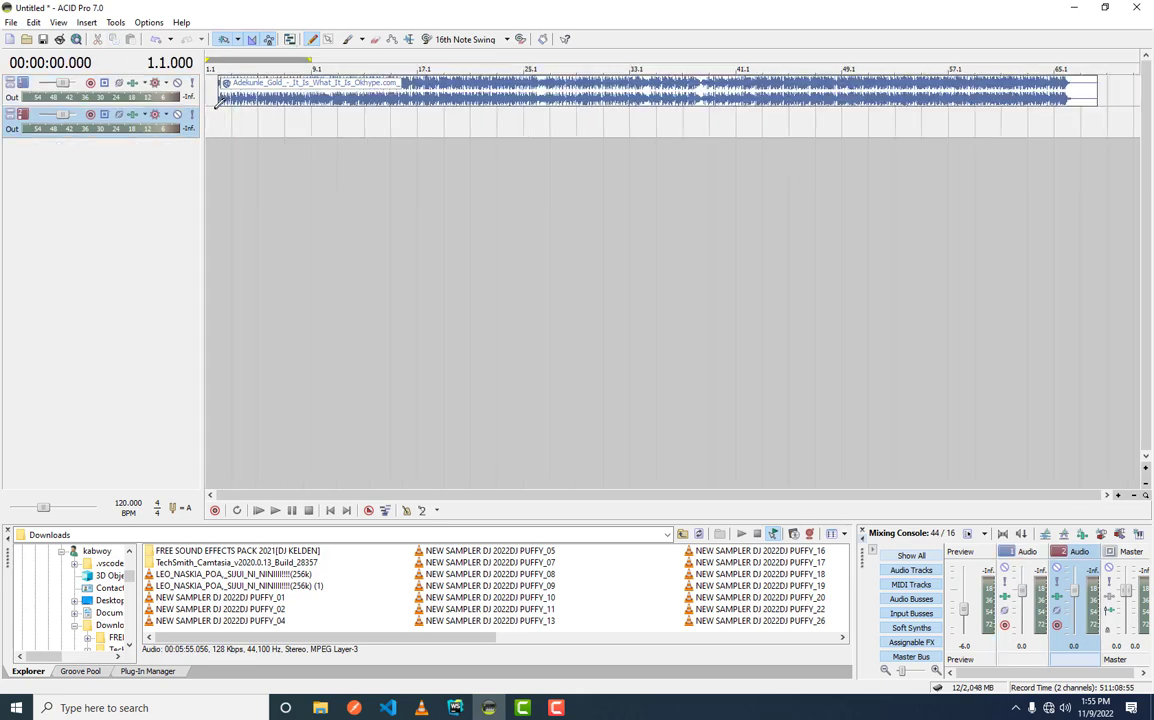
# - Enlarge the file browser area and add NEW SAMPLER DJ 2022DJ PUFFY_04 from Downloads to the second audio track at measure 19.1
pyautogui.click(317, 128)
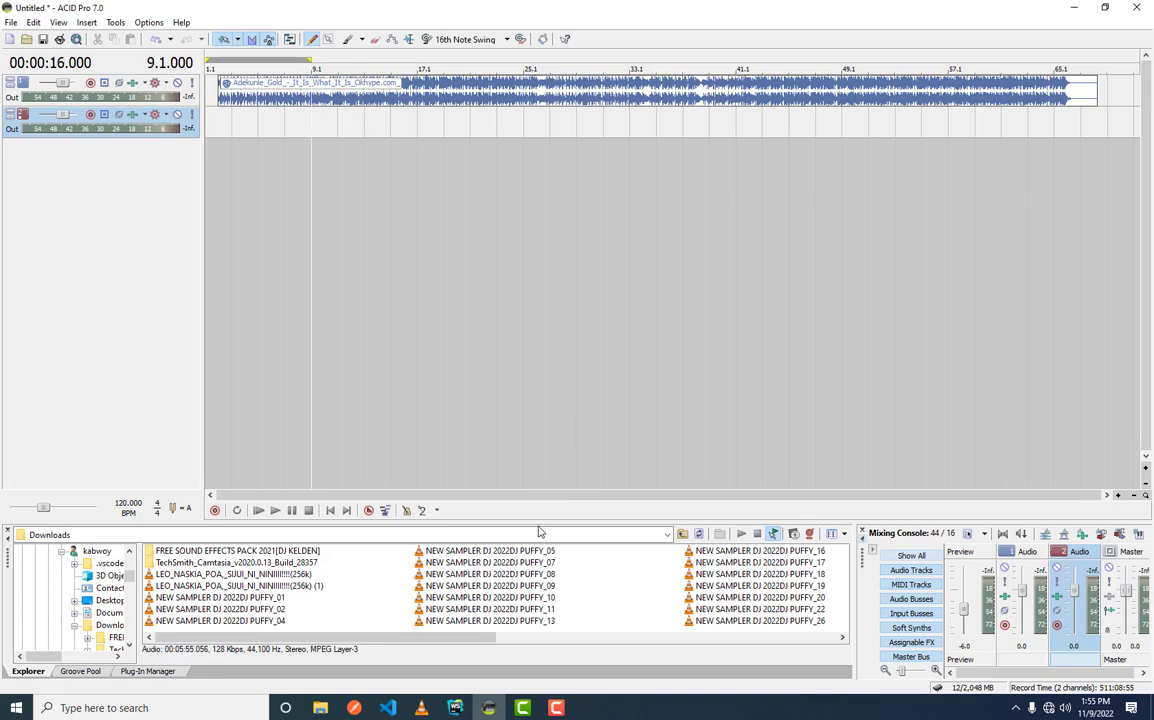
pyautogui.moveTo(538, 522); pyautogui.dragTo(561, 446)
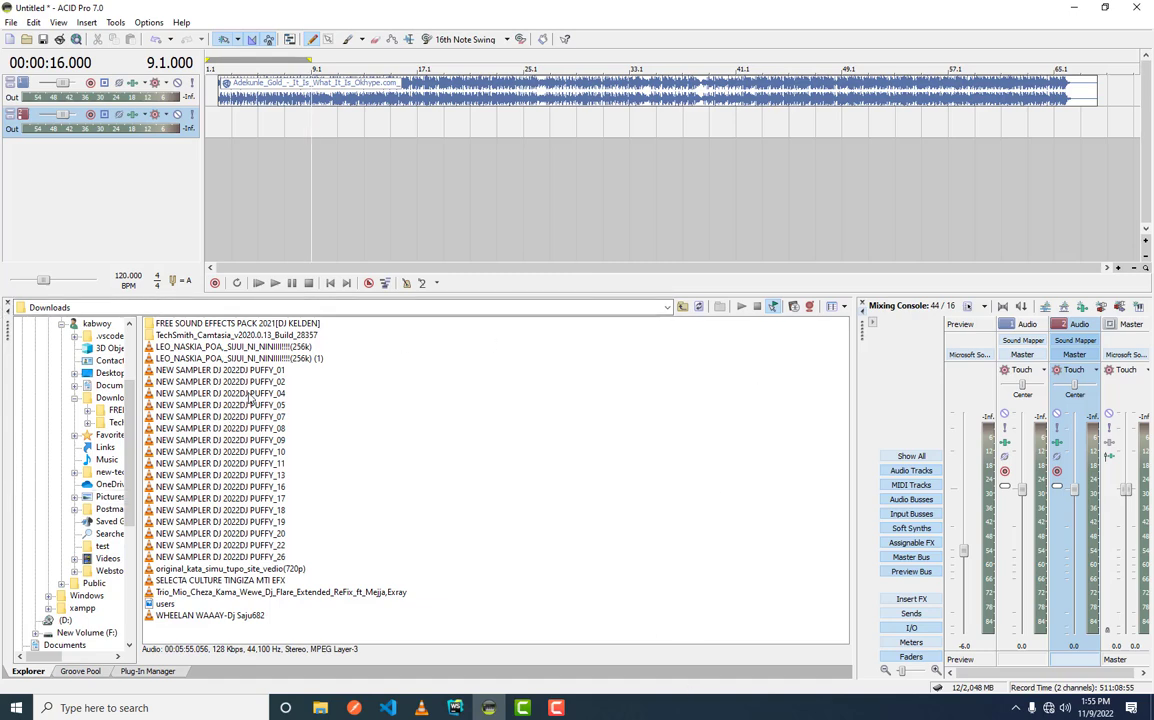
pyautogui.moveTo(265, 394); pyautogui.dragTo(447, 128)
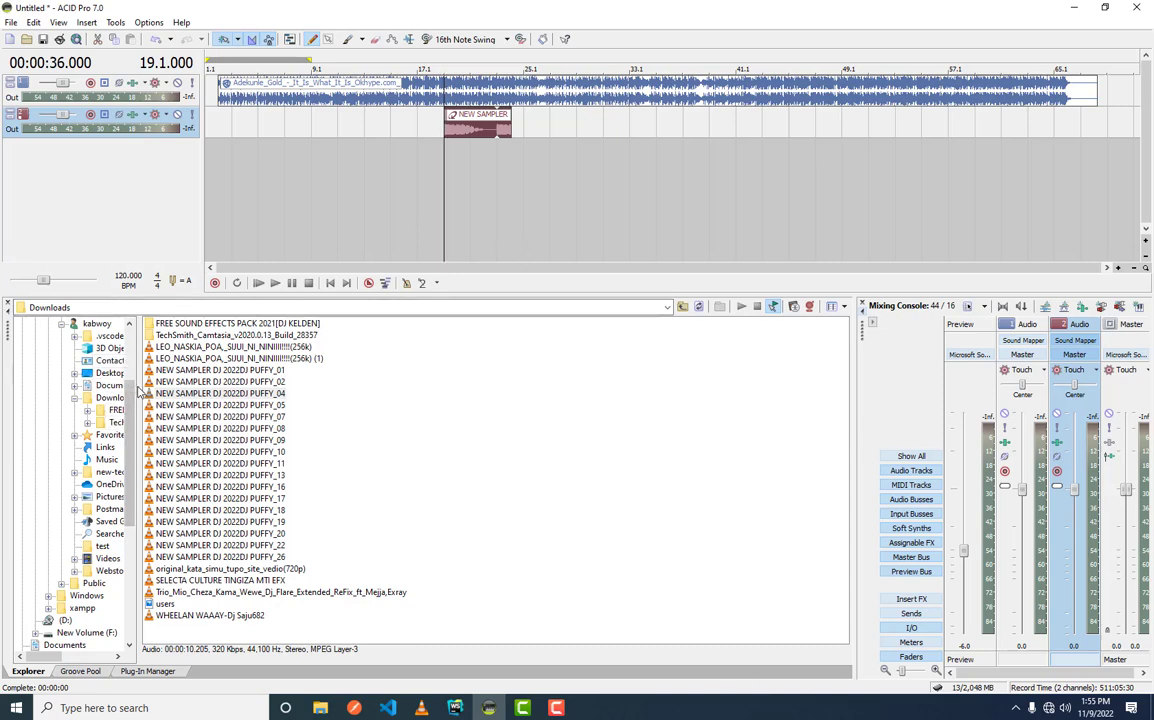
# - Widen the file browser's folder tree, collapse its (C:) branch and reduce the browser's height to give the tracks more room
pyautogui.moveTo(139, 392); pyautogui.dragTo(258, 392)
pyautogui.scroll(3, 136, 368)
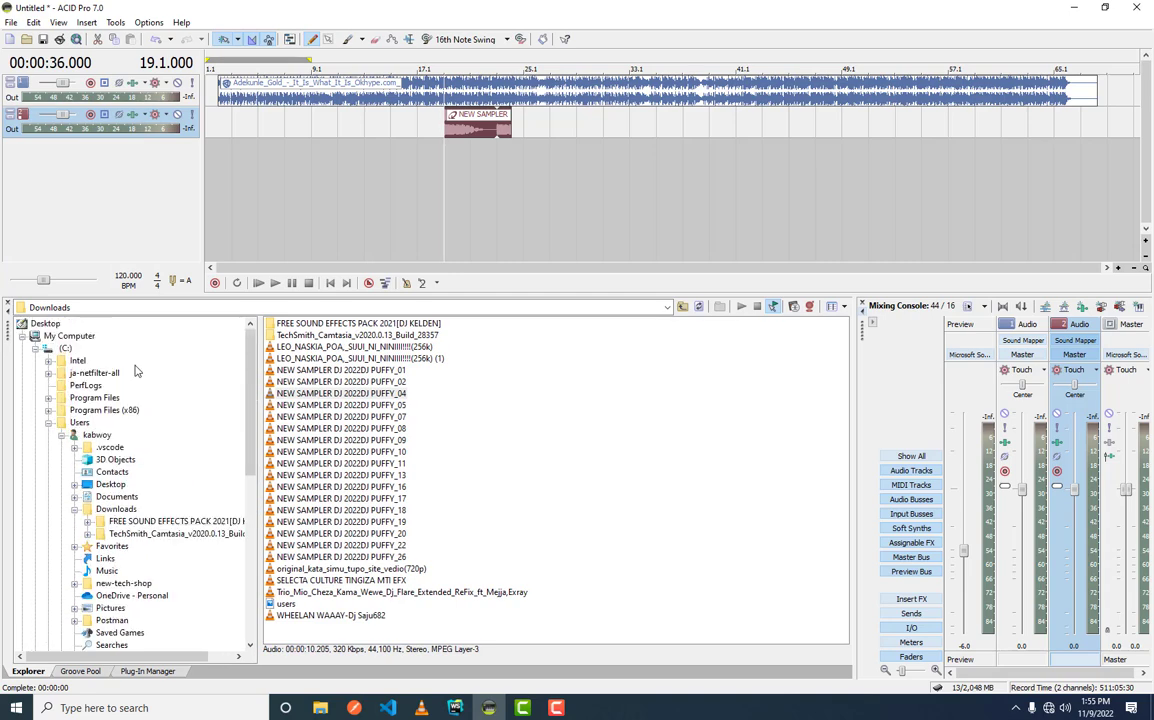
pyautogui.click(35, 348)
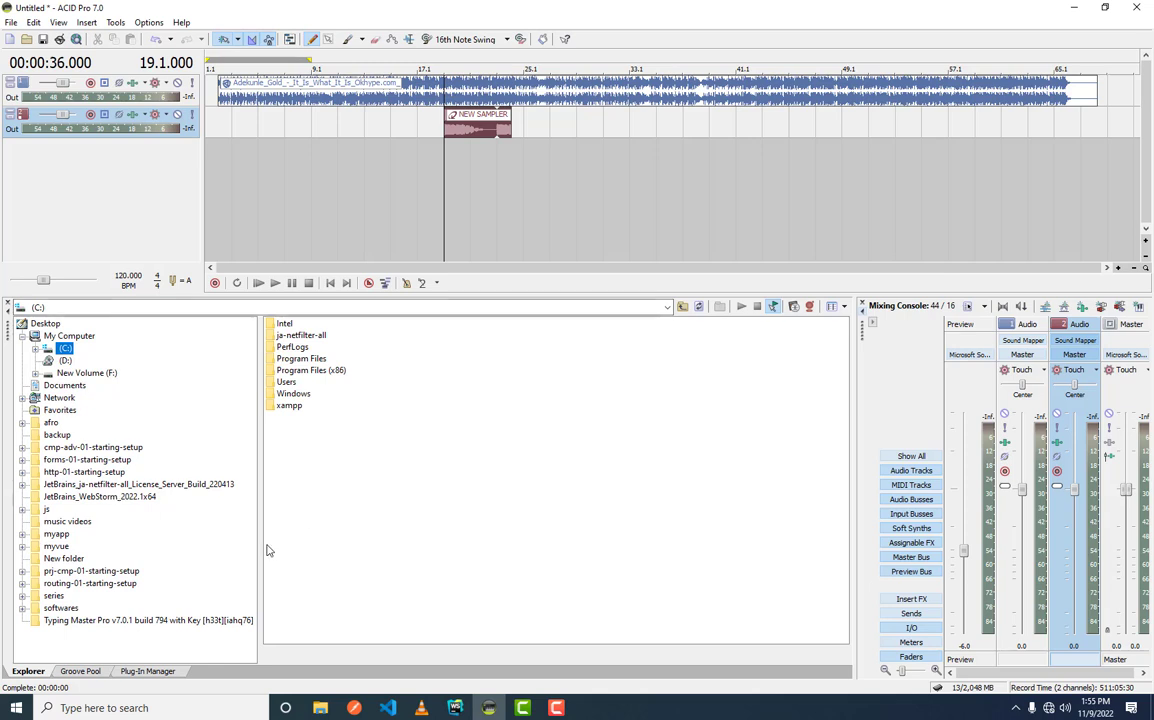
pyautogui.moveTo(420, 303); pyautogui.dragTo(425, 357)
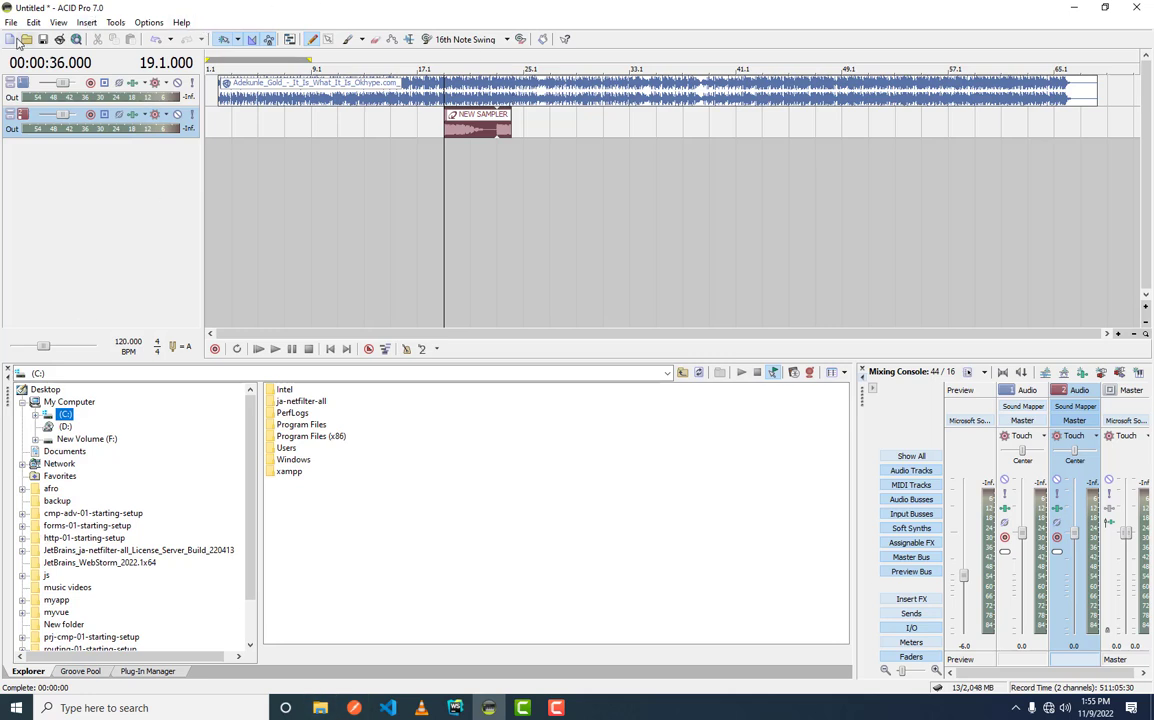
# - Examine the start of the Adekunle_Gold clip on the first track up close, placing the cursor at 3.1, 2.1 and 2.2
pyautogui.click(229, 121)
pyautogui.scroll(4, 229, 121)
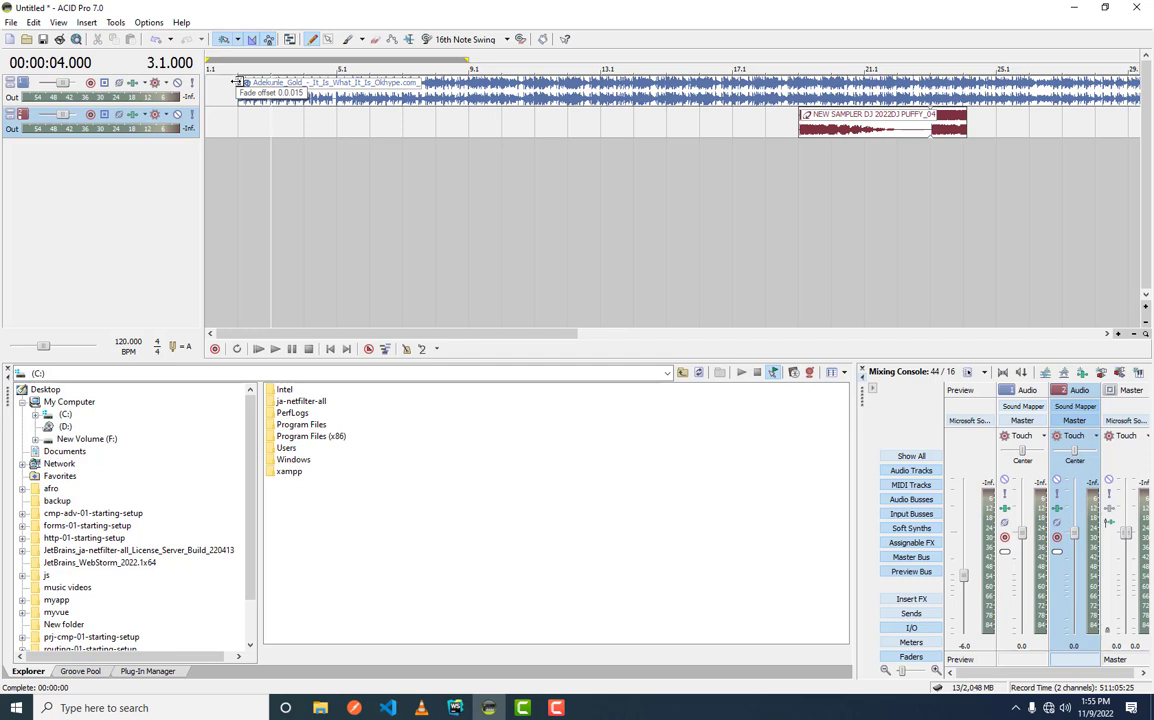
pyautogui.click(241, 86)
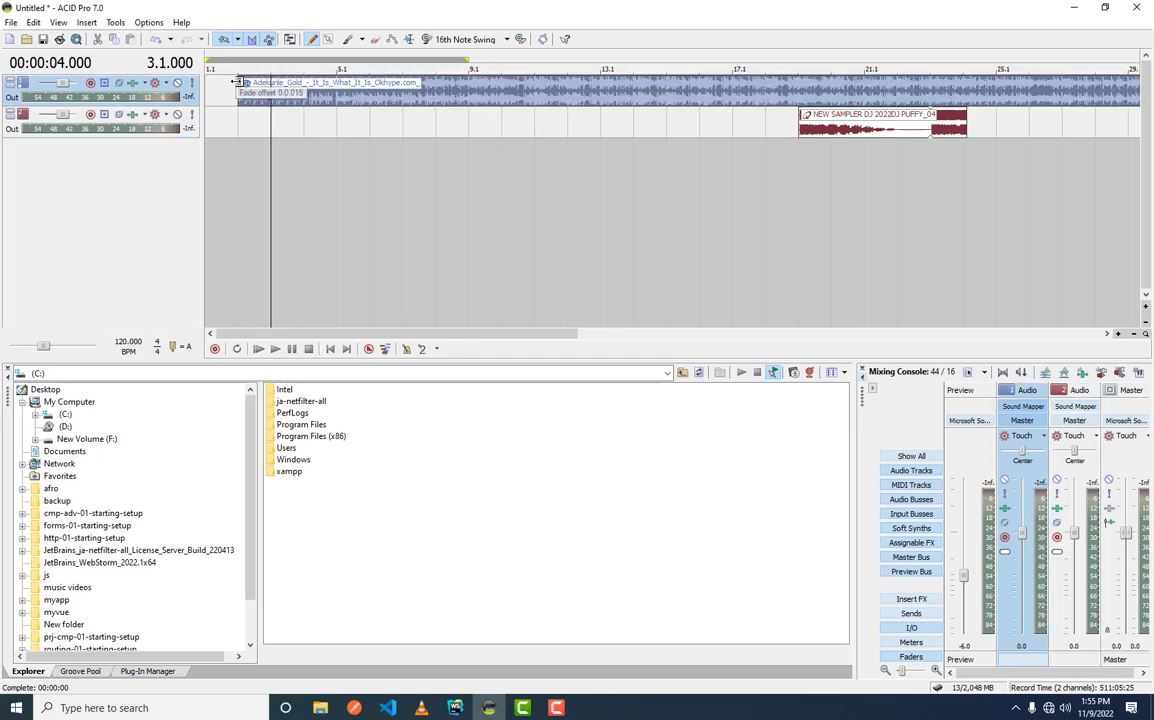
pyautogui.scroll(-2, 245, 160)
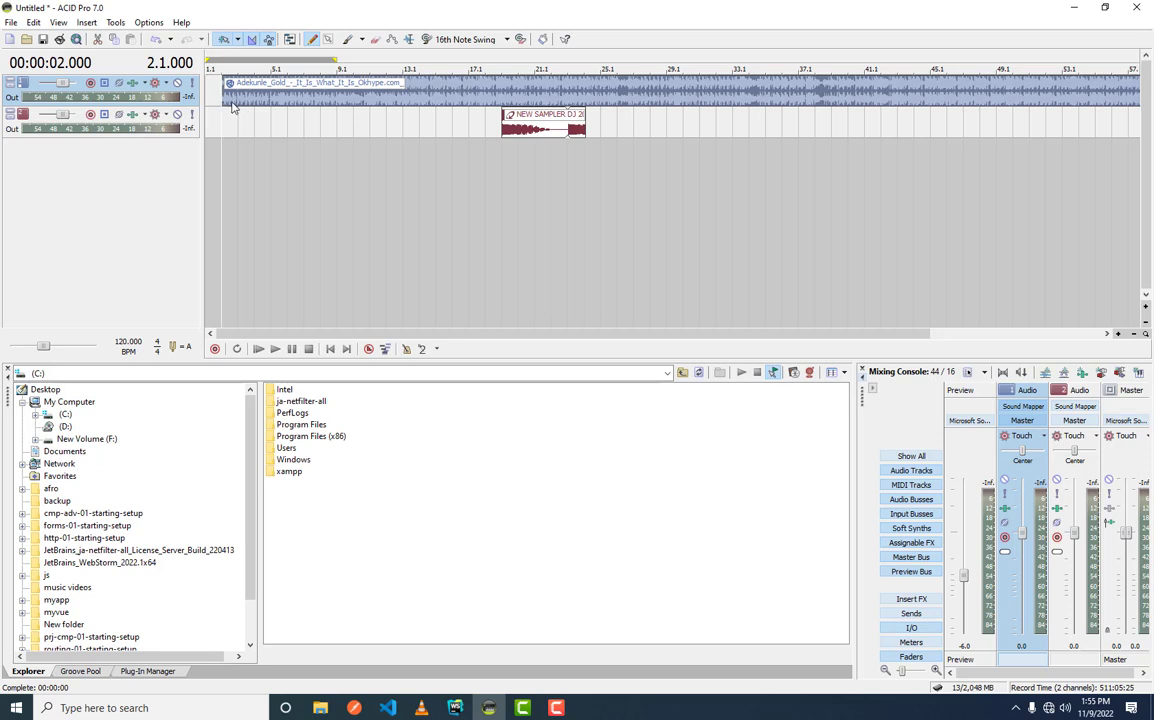
pyautogui.scroll(2, 232, 108)
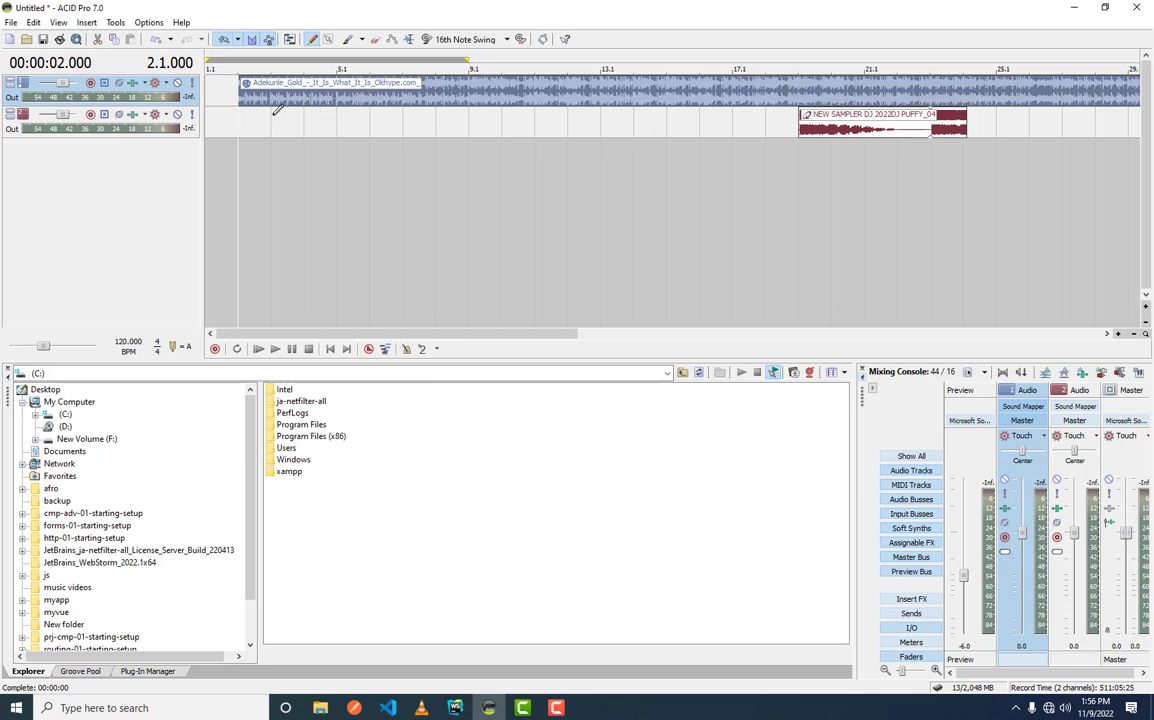
pyautogui.click(240, 113)
pyautogui.scroll(2, 242, 116)
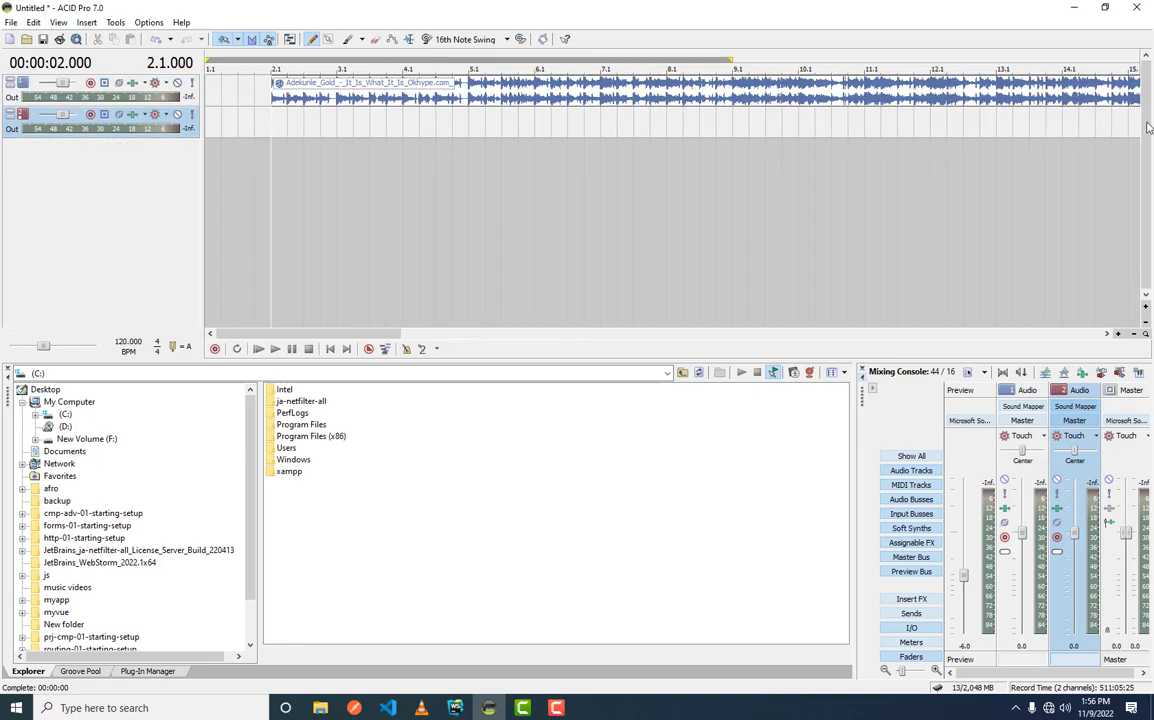
pyautogui.click(288, 99)
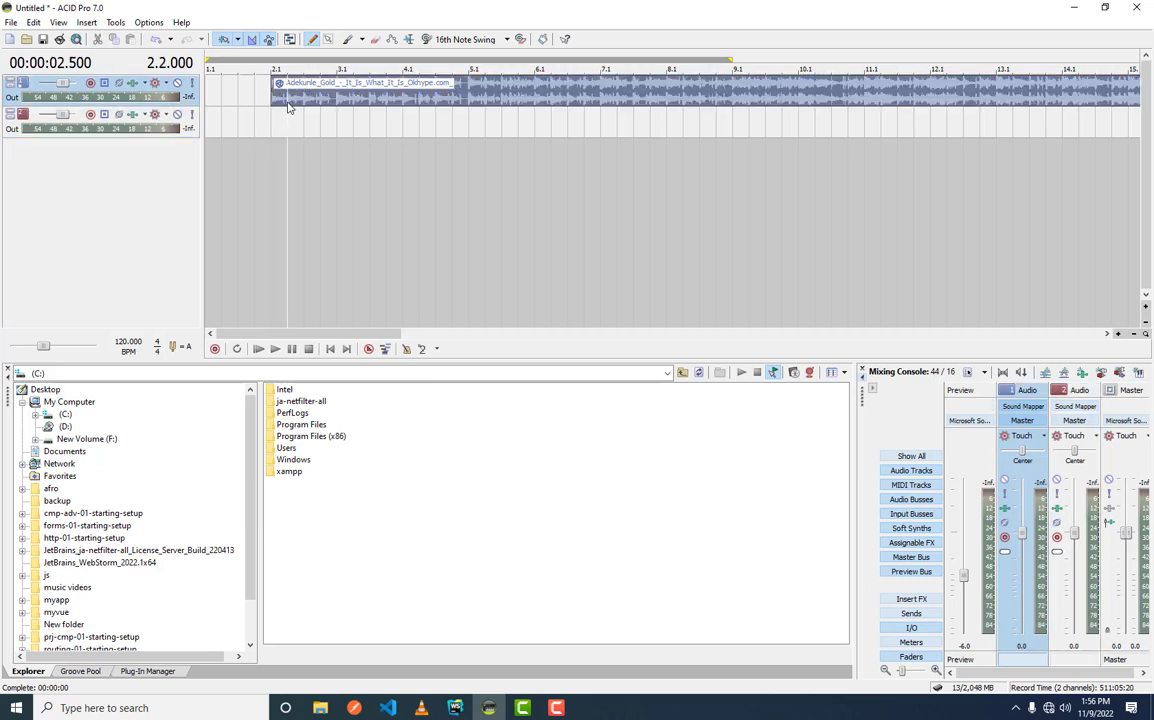